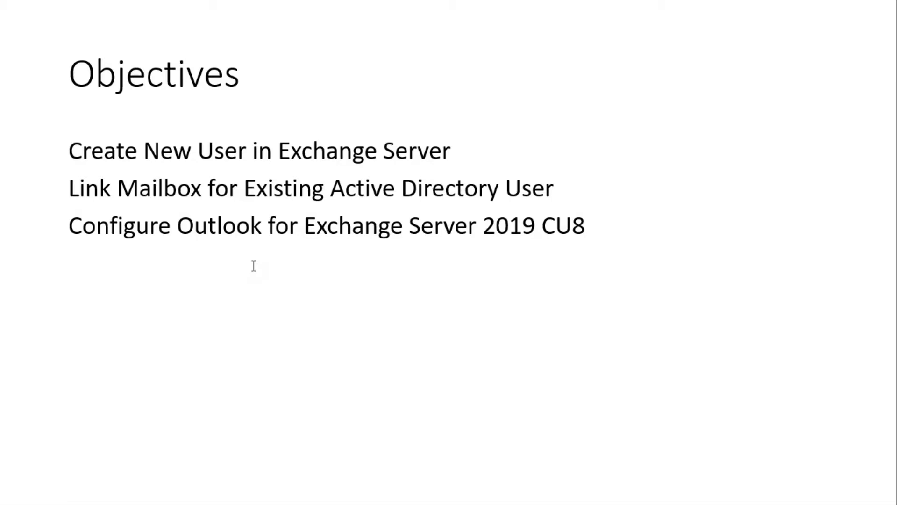
Step: Advance to the Exchange 2019 CU8 new-user title slide, then bring up Internet Explorer
{"action": "left_click", "coordinate": [253, 266]}
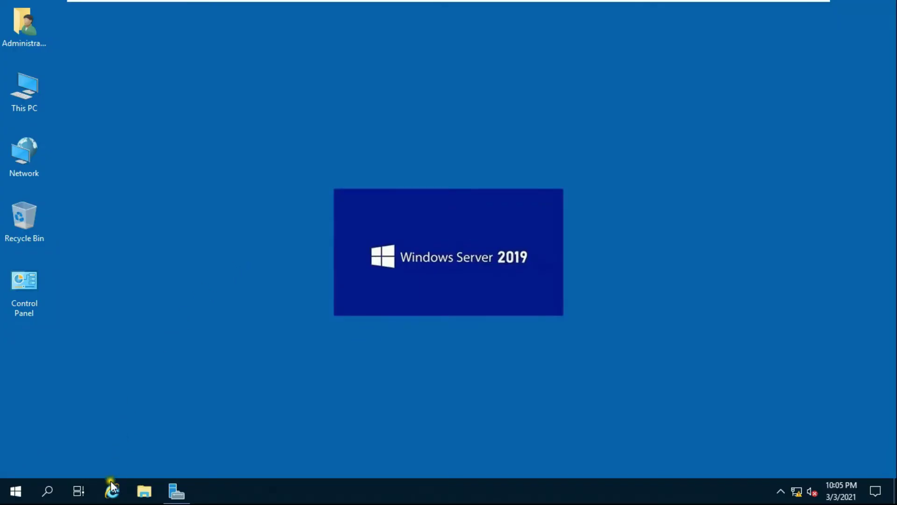
{"action": "left_click", "coordinate": [111, 489]}
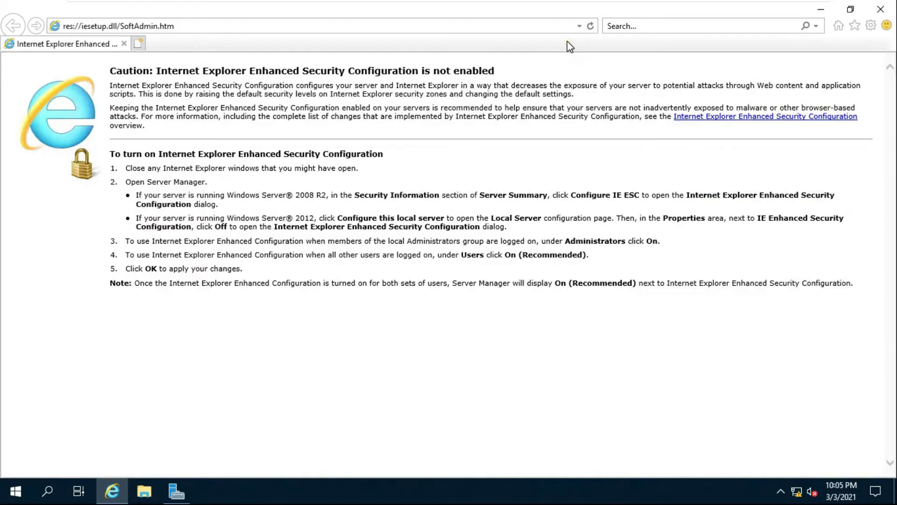
Step: Open the exserver ECP address and sign in with the domain administrator password
{"action": "left_click", "coordinate": [429, 22]}
{"action": "type", "text": "http:/"}
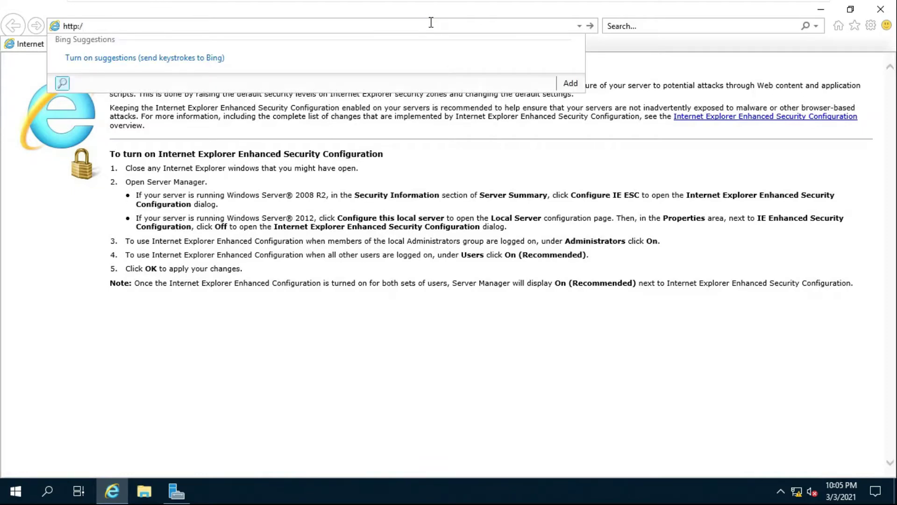
{"action": "type", "text": "/e"}
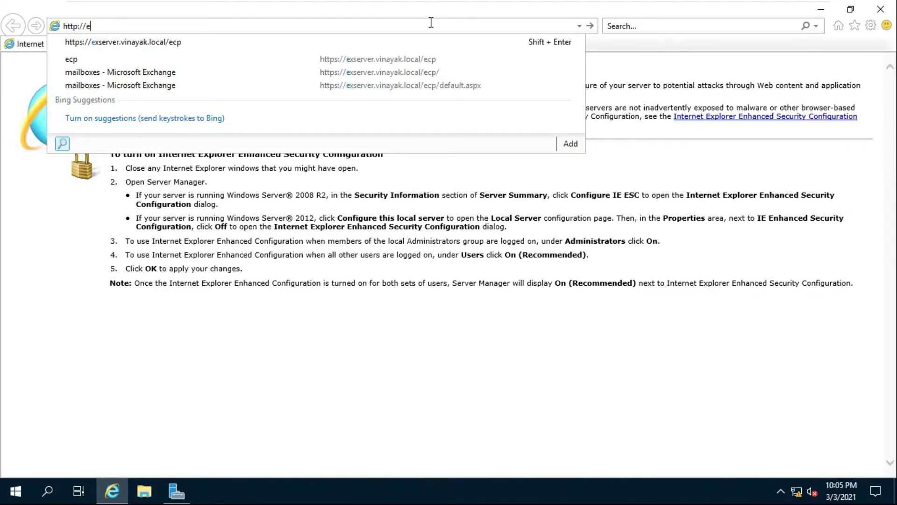
{"action": "left_click", "coordinate": [156, 43]}
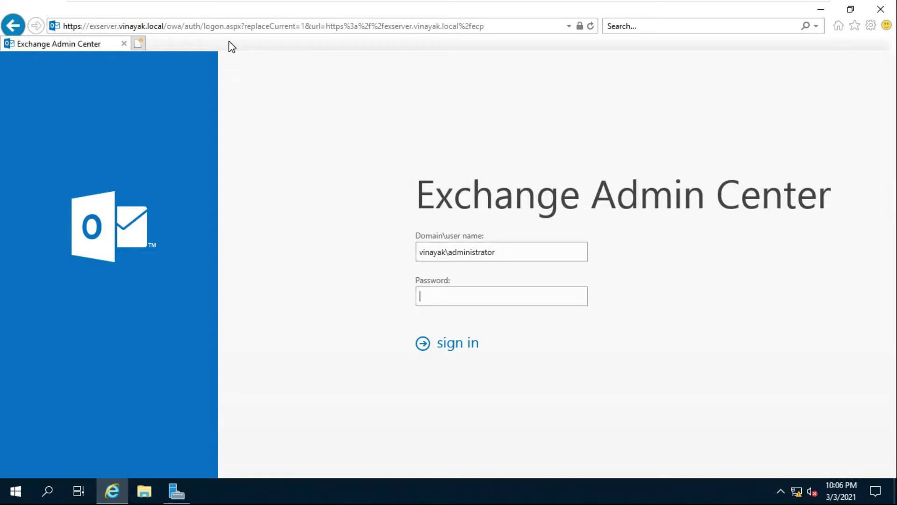
{"action": "type", "text": "Pass123"}
{"action": "left_click", "coordinate": [461, 344]}
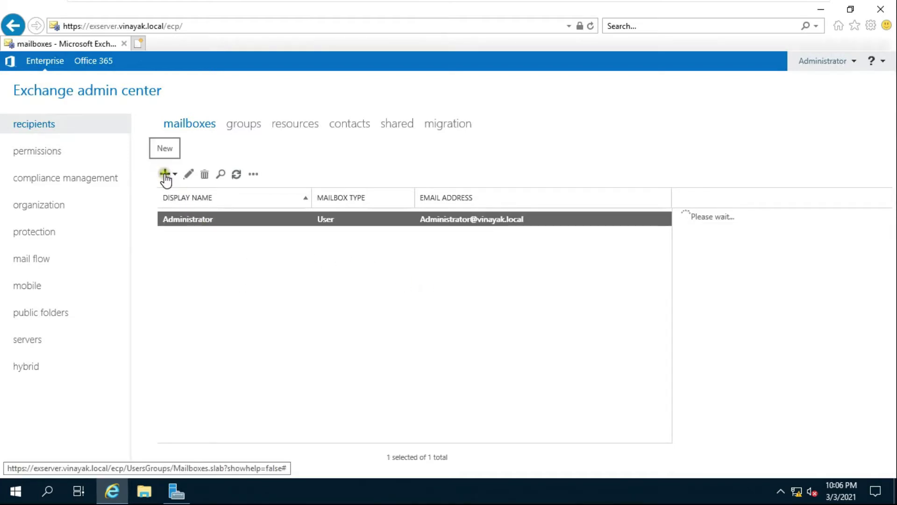
Step: Start a new user mailbox for a brand-new user account
{"action": "left_click", "coordinate": [165, 176]}
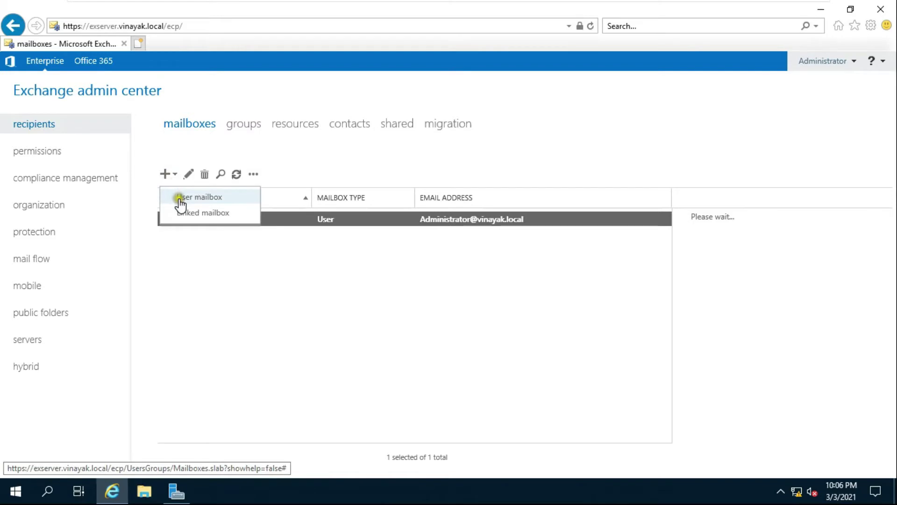
{"action": "left_click", "coordinate": [243, 200]}
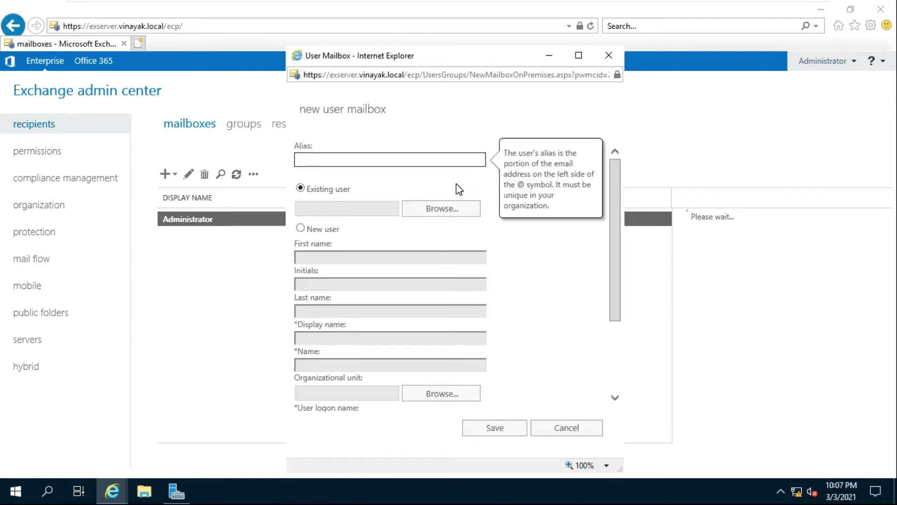
{"action": "left_click", "coordinate": [337, 161]}
{"action": "left_click", "coordinate": [303, 229]}
{"action": "left_click", "coordinate": [308, 254]}
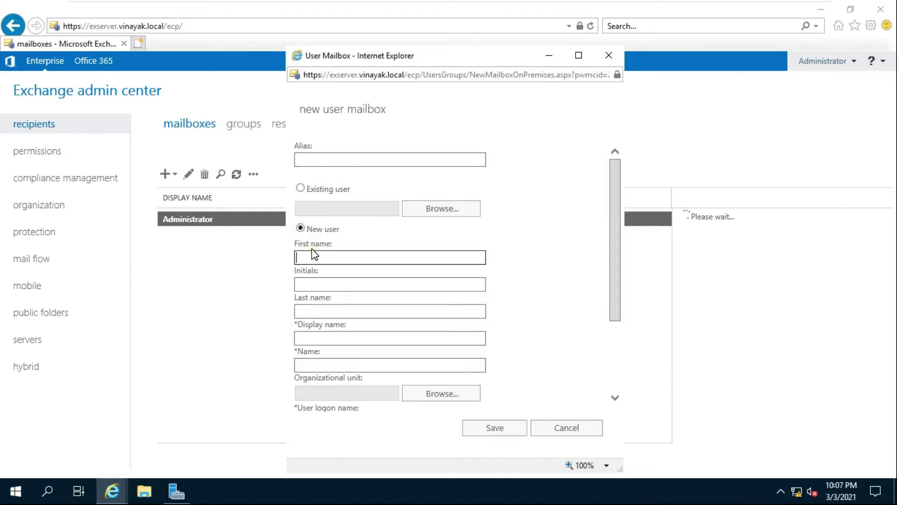
Step: Enter the new user's first name and last name in the form
{"action": "left_click", "coordinate": [315, 312]}
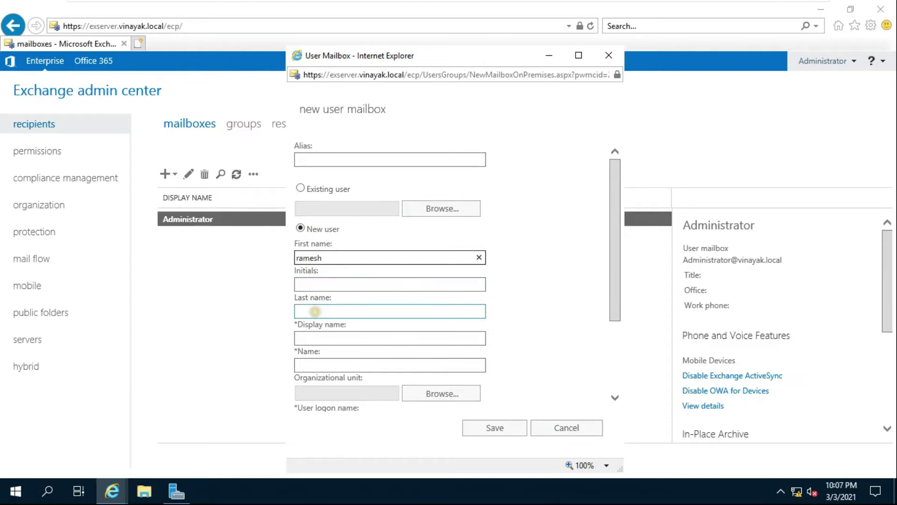
{"action": "left_click", "coordinate": [315, 314]}
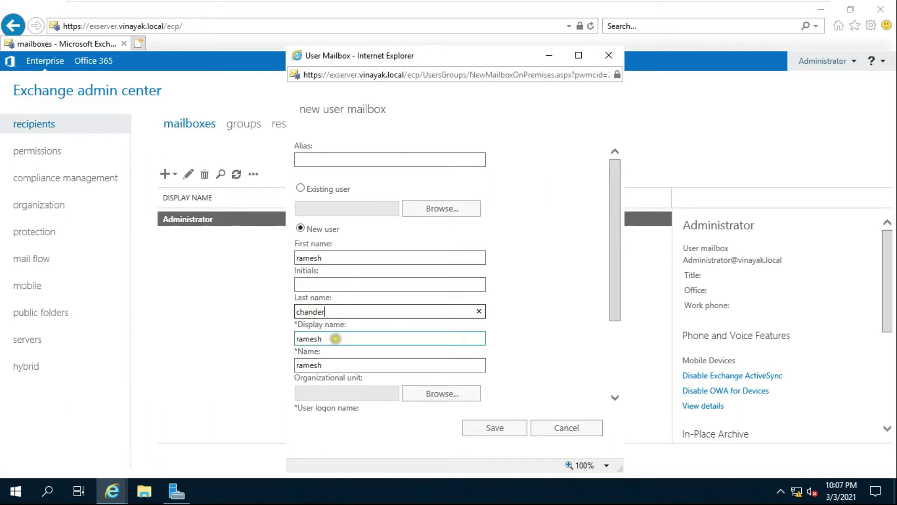
{"action": "left_click_drag", "start_coordinate": [617, 302], "coordinate": [621, 369]}
Step: Enter the user logon name and set and confirm the account password
{"action": "left_click", "coordinate": [315, 310]}
{"action": "type", "text": "ramesh"}
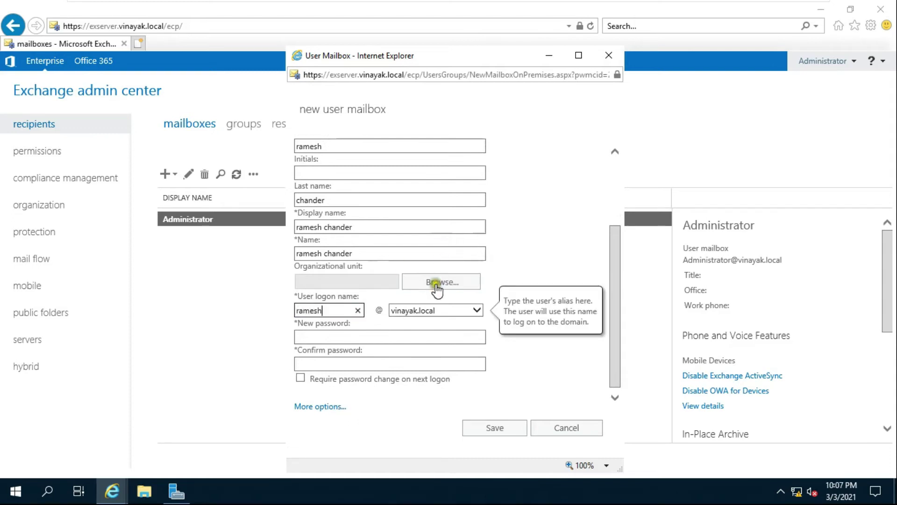
{"action": "left_click", "coordinate": [309, 335]}
{"action": "type", "text": "•••••••"}
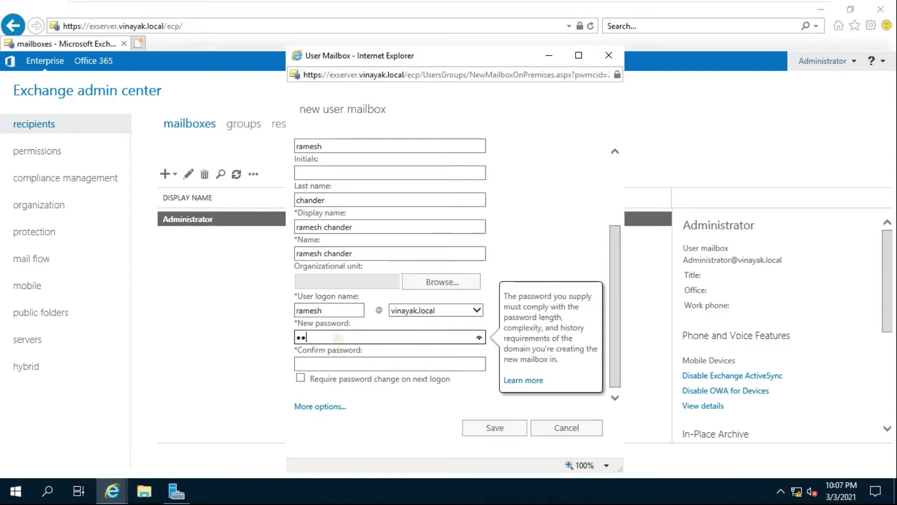
{"action": "left_click", "coordinate": [321, 363]}
{"action": "type", "text": "•••••••"}
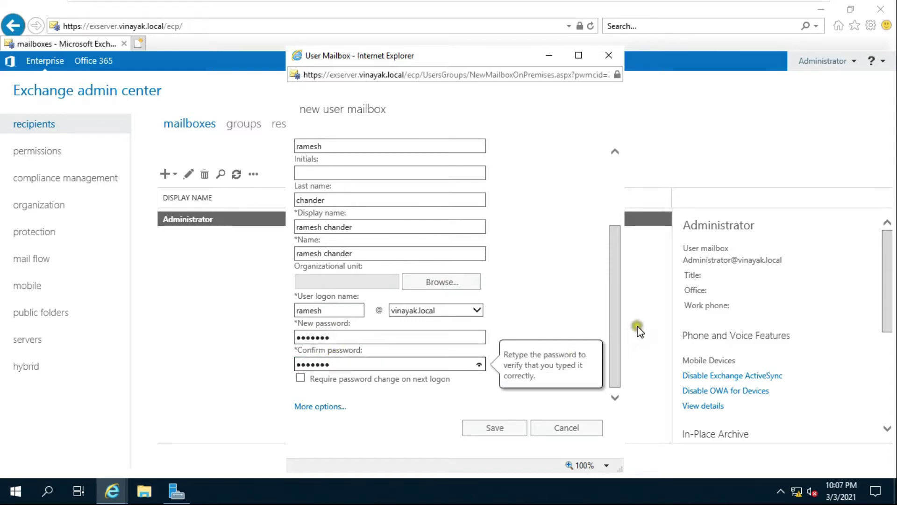
Step: Expand More options and save the new user mailbox
{"action": "scroll", "coordinate": [621, 322], "scroll_direction": "down", "scroll_amount": 1}
{"action": "left_click_drag", "start_coordinate": [622, 349], "coordinate": [385, 417]}
{"action": "left_click", "coordinate": [385, 417]}
{"action": "left_click", "coordinate": [331, 403]}
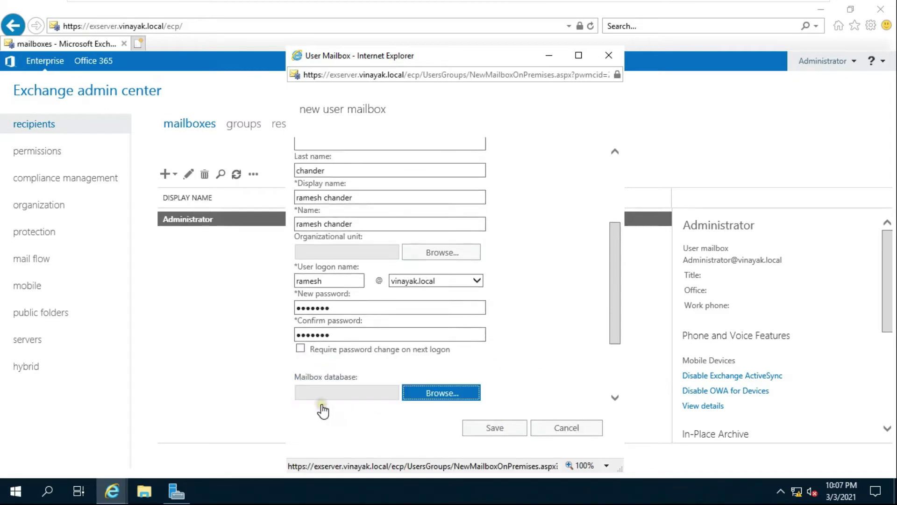
{"action": "left_click_drag", "start_coordinate": [615, 300], "coordinate": [623, 372]}
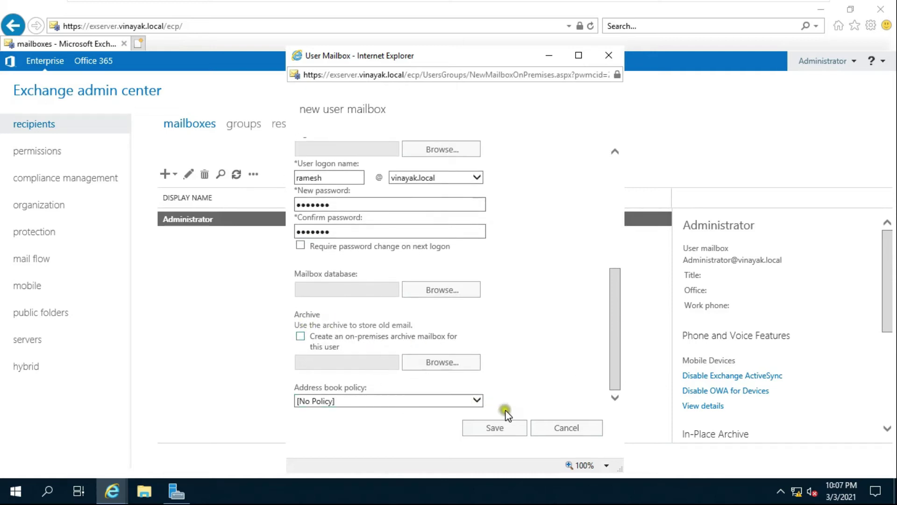
{"action": "left_click", "coordinate": [495, 428]}
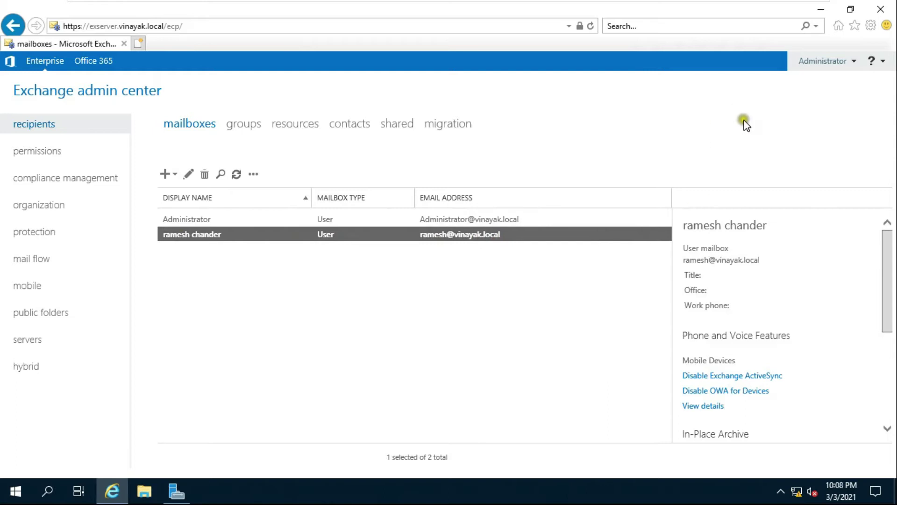
Step: Minimize the browser and open Active Directory Users and Computers from Server Manager's Tools menu
{"action": "left_click", "coordinate": [823, 11]}
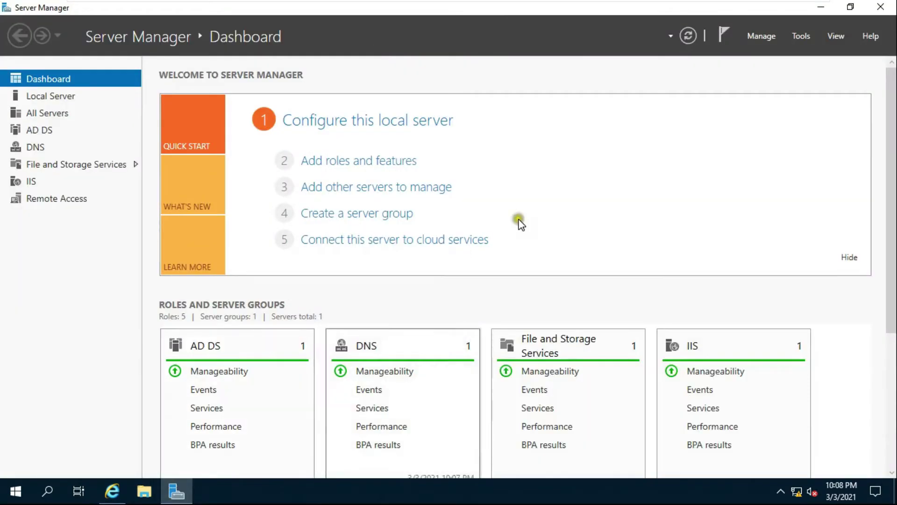
{"action": "left_click", "coordinate": [798, 37]}
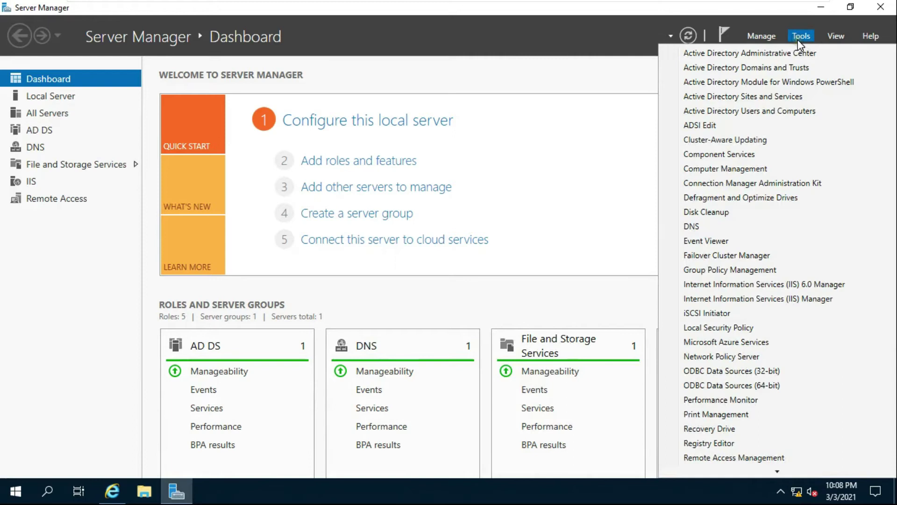
{"action": "left_click", "coordinate": [720, 110]}
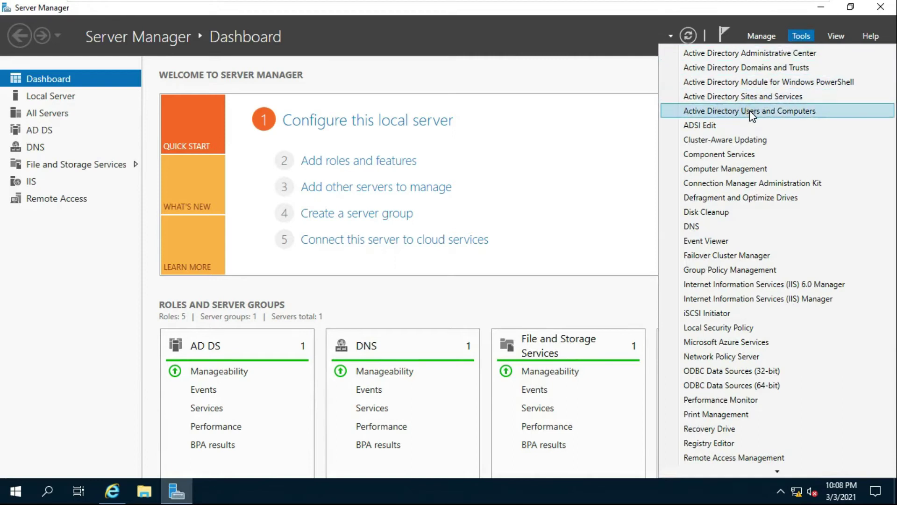
{"action": "left_click", "coordinate": [811, 112]}
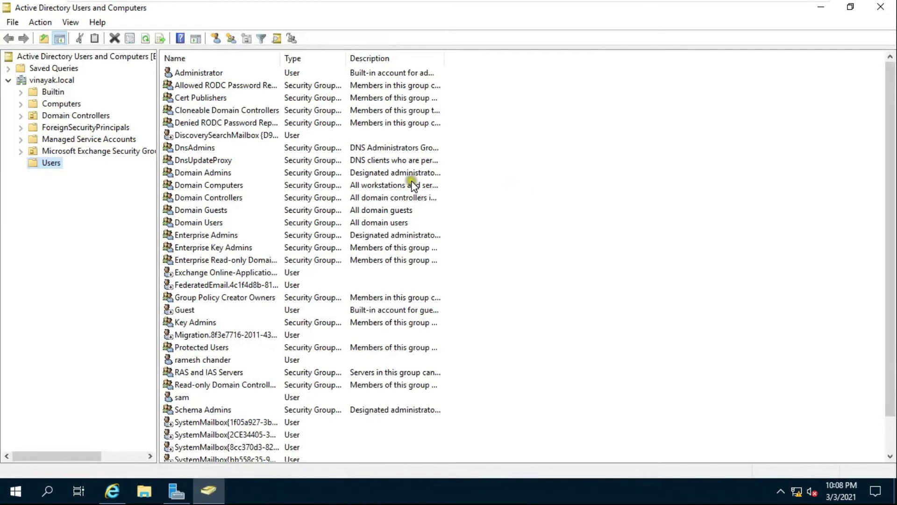
Step: Start a new User object in the Users container
{"action": "left_click", "coordinate": [52, 163]}
{"action": "right_click", "coordinate": [60, 164]}
{"action": "left_click", "coordinate": [181, 209]}
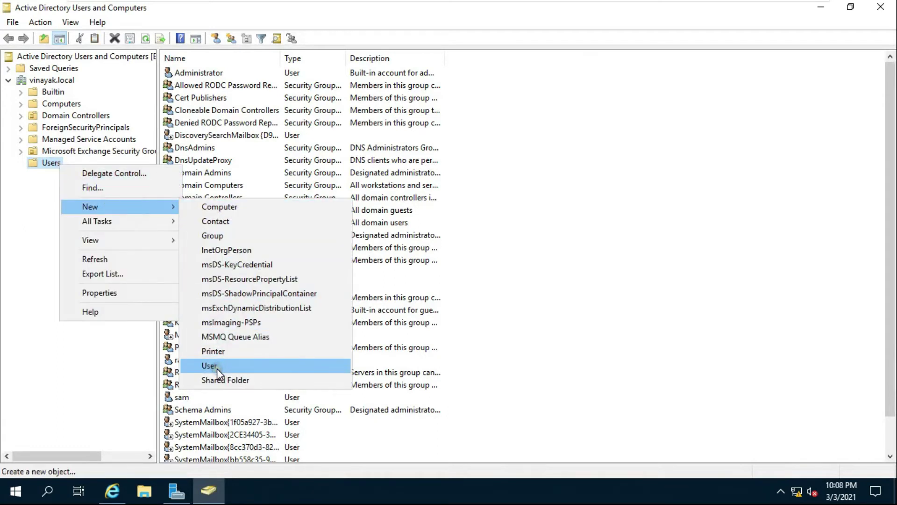
{"action": "left_click", "coordinate": [238, 366]}
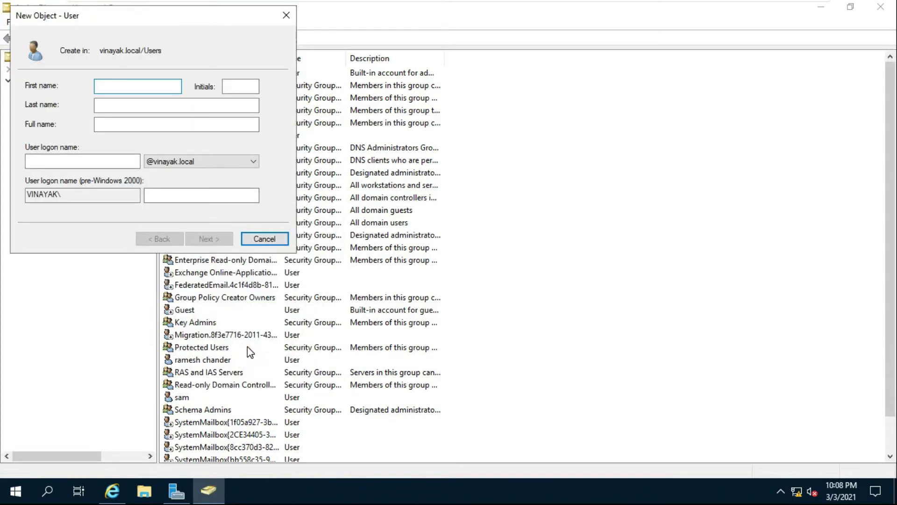
Step: Enter the new user's name and logon name
{"action": "type", "text": "deepak"}
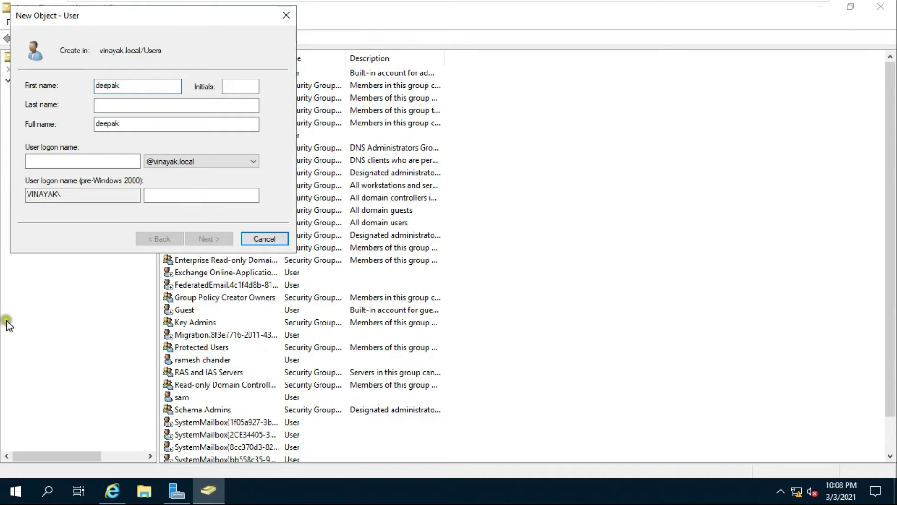
{"action": "left_click", "coordinate": [36, 160]}
{"action": "type", "text": "deepak"}
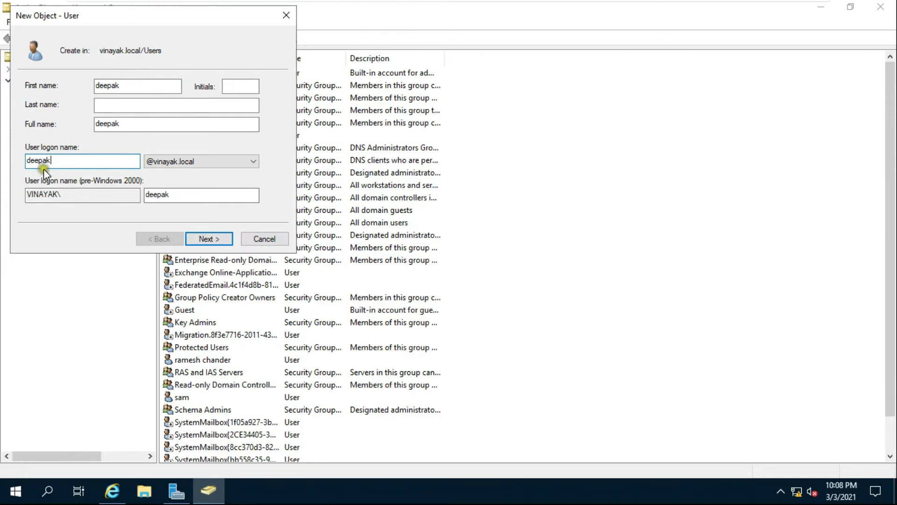
{"action": "left_click", "coordinate": [199, 234]}
Step: Set and confirm the password, drop the change-at-next-logon requirement, and finish the wizard
{"action": "type", "text": "1234567"}
{"action": "left_click", "coordinate": [147, 111]}
{"action": "type", "text": "1"}
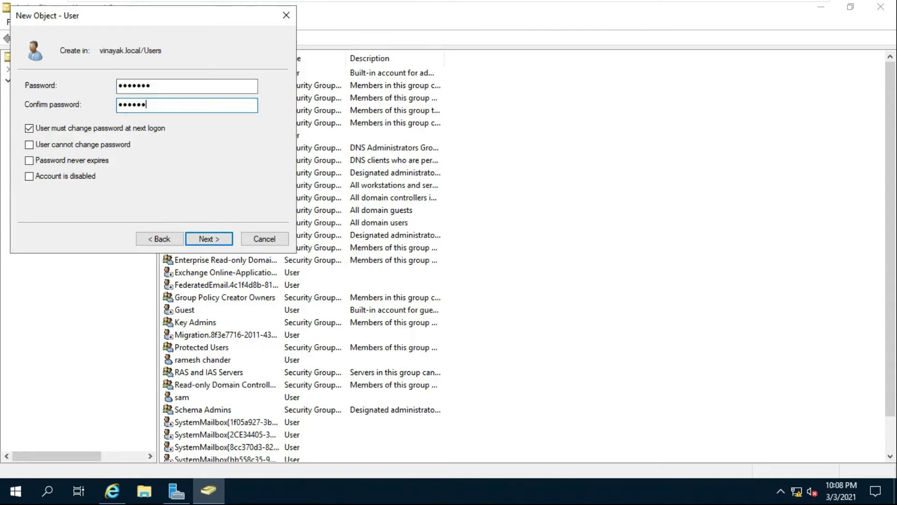
{"action": "type", "text": "234567"}
{"action": "left_click", "coordinate": [52, 127]}
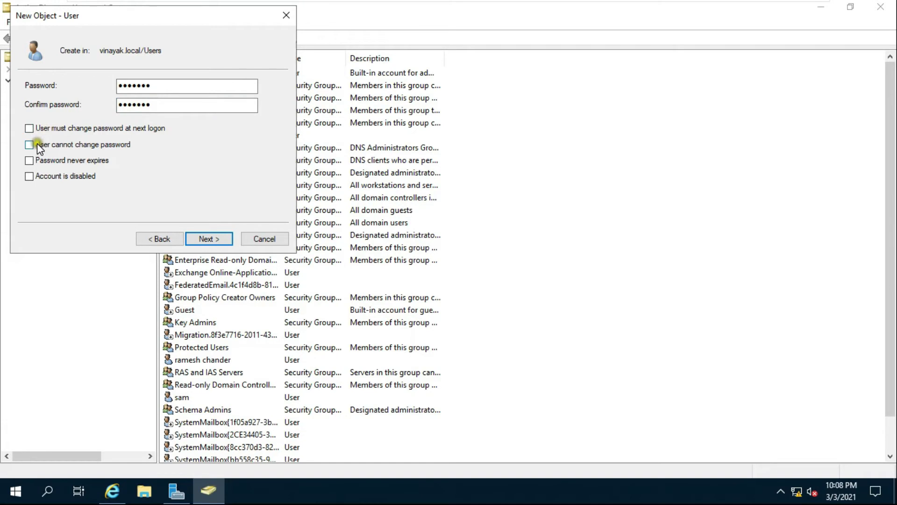
{"action": "left_click", "coordinate": [207, 242]}
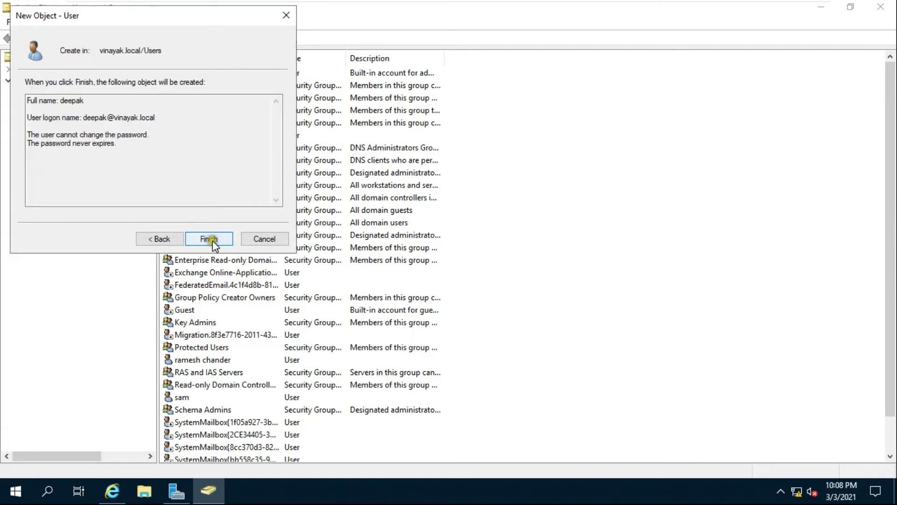
{"action": "left_click", "coordinate": [214, 243]}
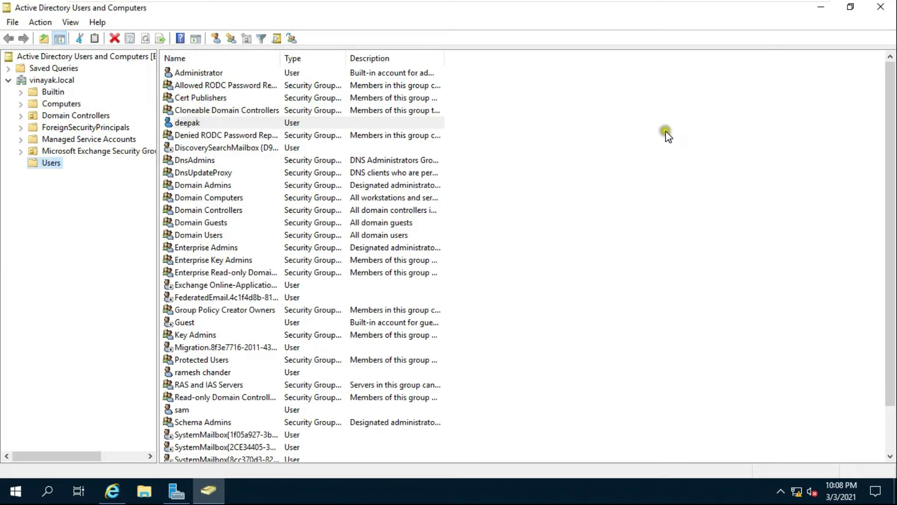
Step: Create and save a user mailbox for the existing domain user picked via Browse
{"action": "left_click", "coordinate": [113, 491]}
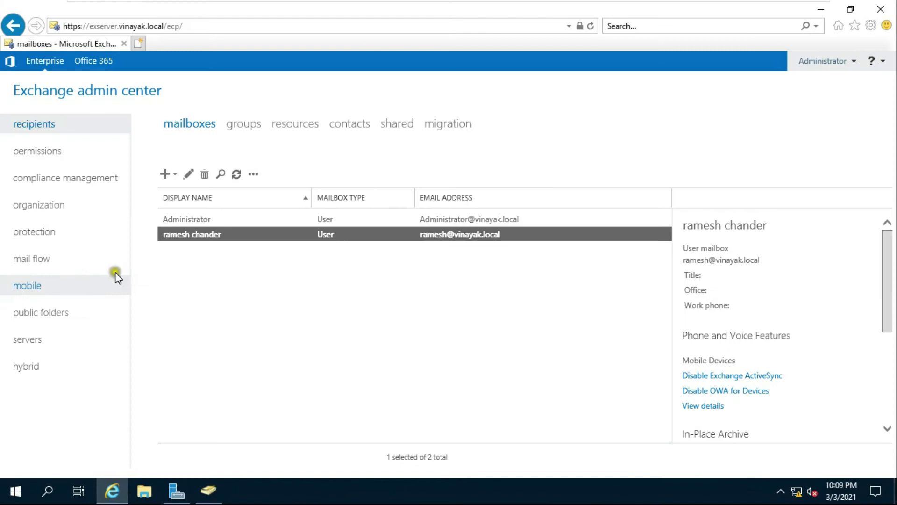
{"action": "left_click", "coordinate": [168, 175]}
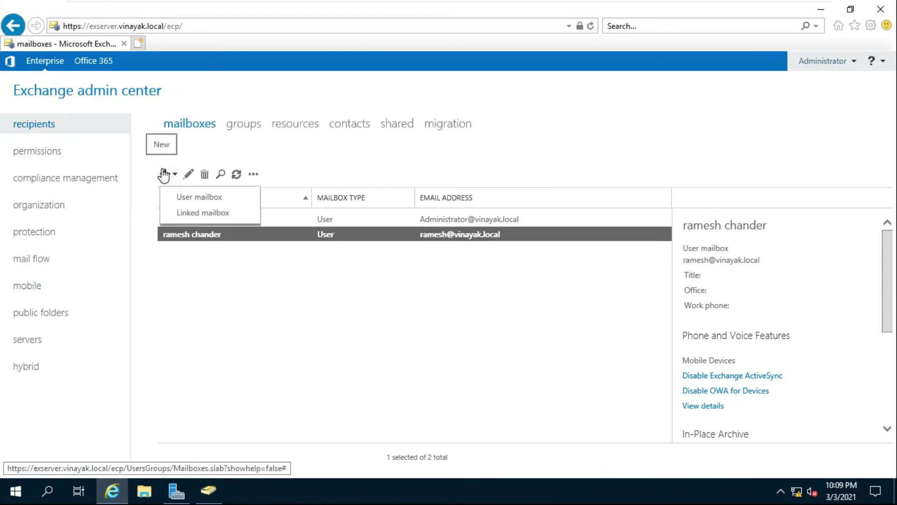
{"action": "left_click", "coordinate": [189, 197]}
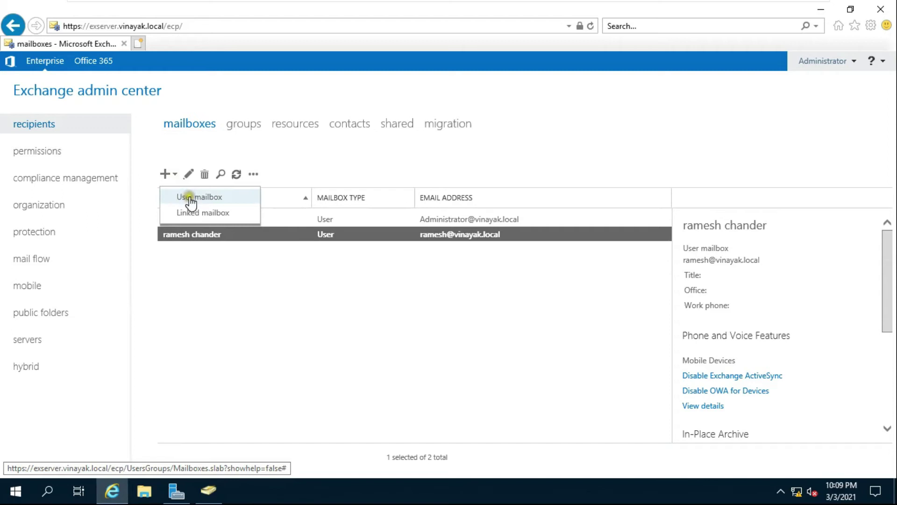
{"action": "left_click", "coordinate": [191, 202]}
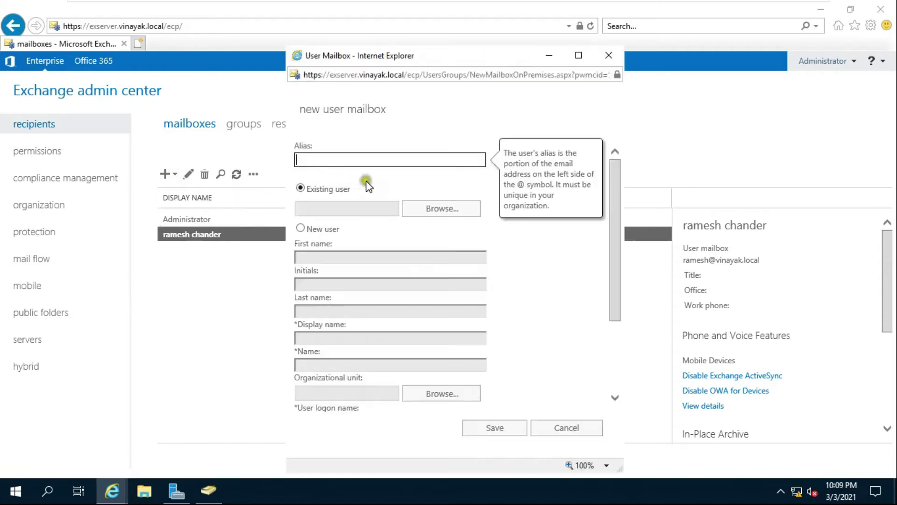
{"action": "left_click", "coordinate": [443, 210]}
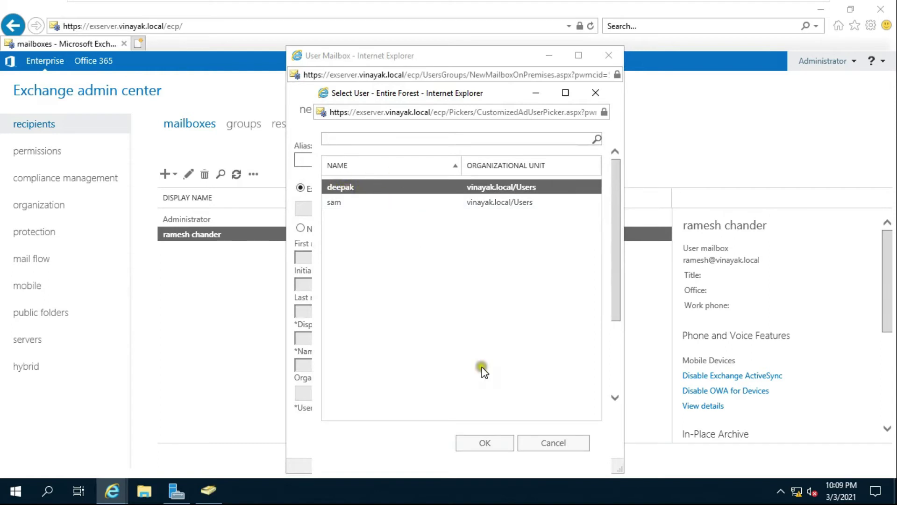
{"action": "left_click", "coordinate": [485, 443]}
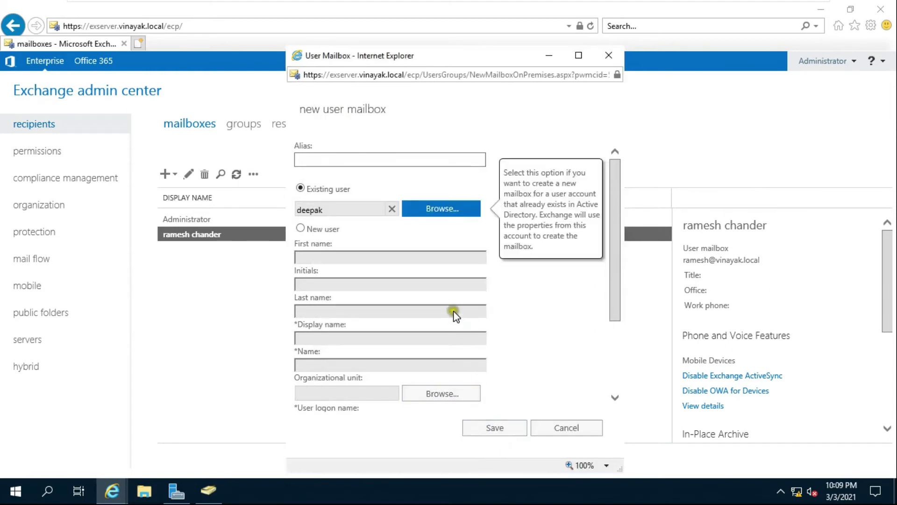
{"action": "left_click_drag", "start_coordinate": [612, 216], "coordinate": [627, 321]}
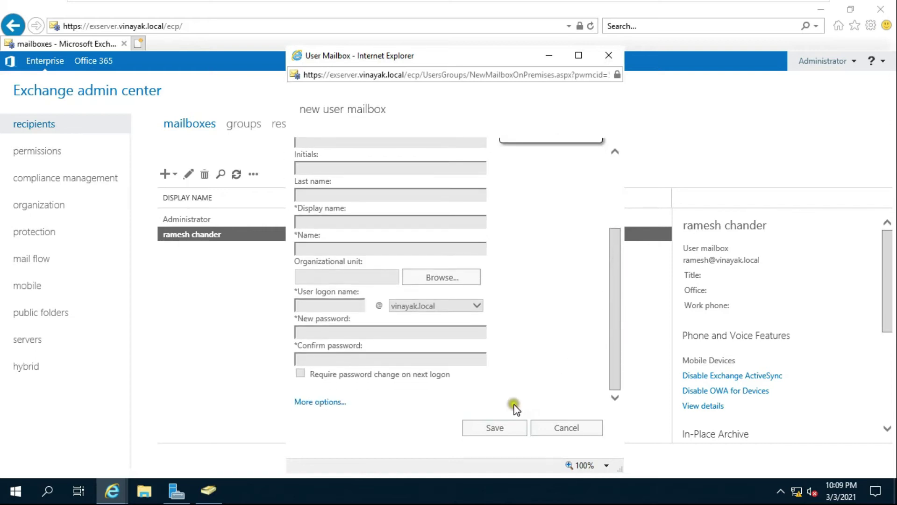
{"action": "left_click", "coordinate": [494, 428]}
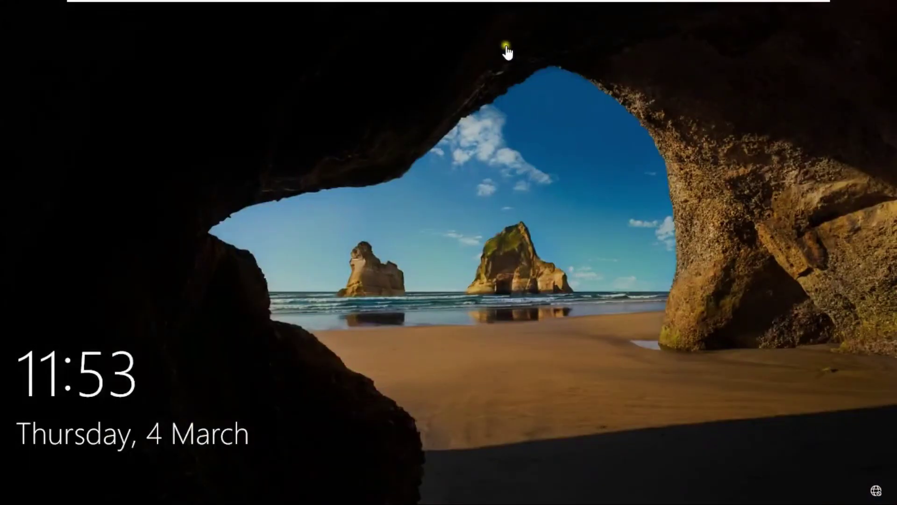
Step: Sign in to the client PC as the new domain user with its password
{"action": "left_click", "coordinate": [437, 282]}
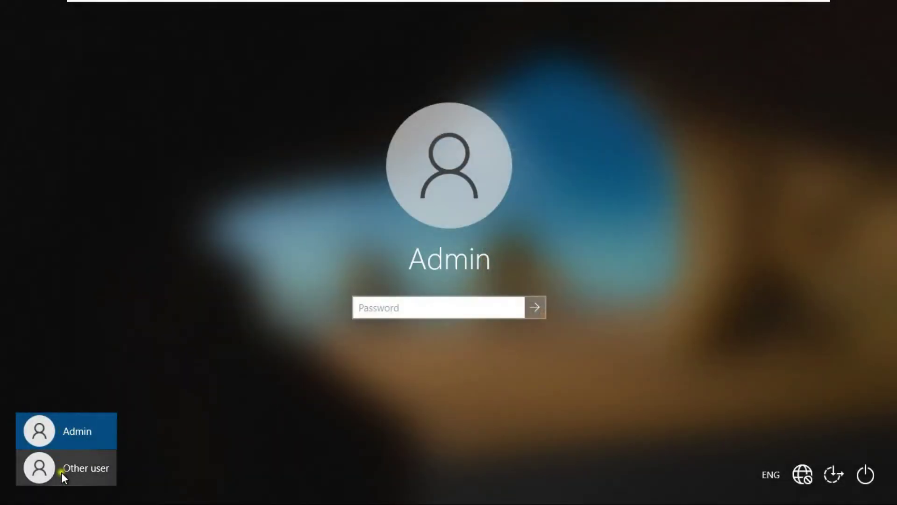
{"action": "left_click", "coordinate": [61, 471]}
{"action": "type", "text": "deepak"}
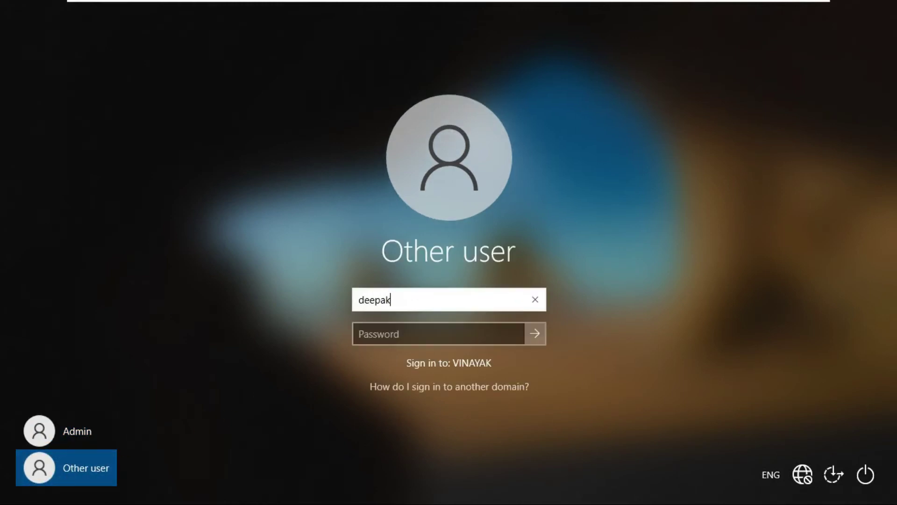
{"action": "left_click", "coordinate": [432, 335]}
{"action": "type", "text": "*******"}
{"action": "key", "text": "Return"}
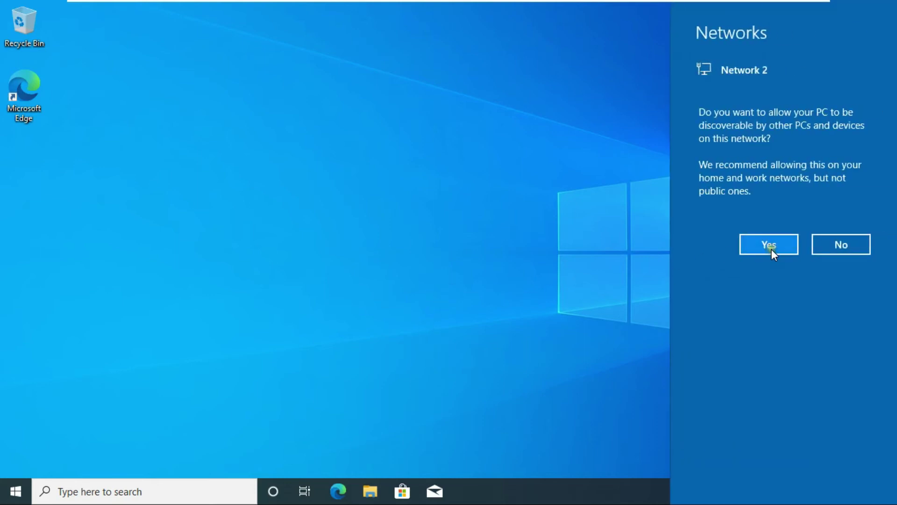
Step: Allow network discovery for the PC and refresh the desktop
{"action": "left_click", "coordinate": [772, 249]}
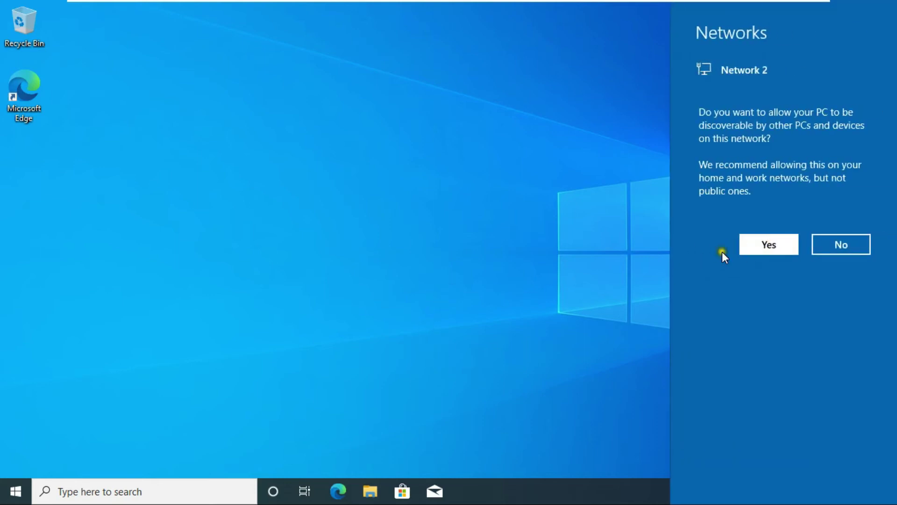
{"action": "right_click", "coordinate": [394, 203]}
{"action": "left_click", "coordinate": [397, 206]}
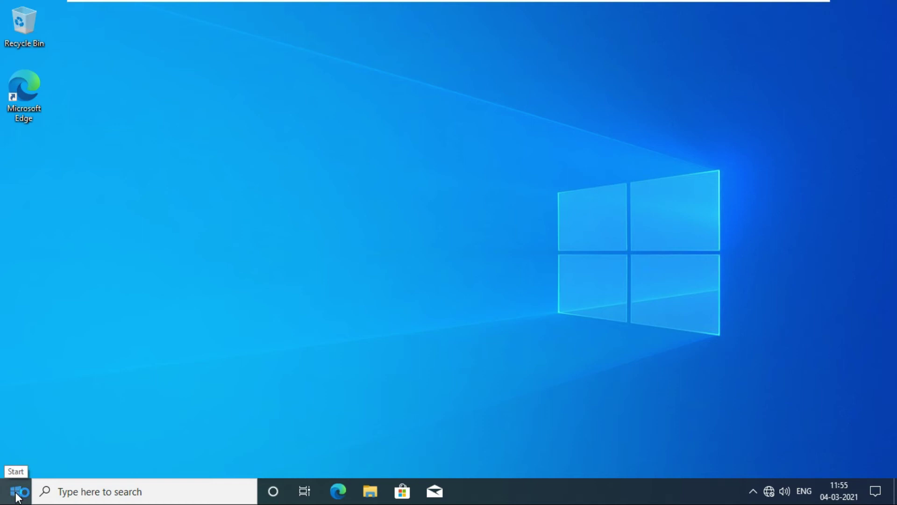
Step: Launch Outlook 2013 from the Start menu's Microsoft Office 2013 folder
{"action": "key", "text": "super"}
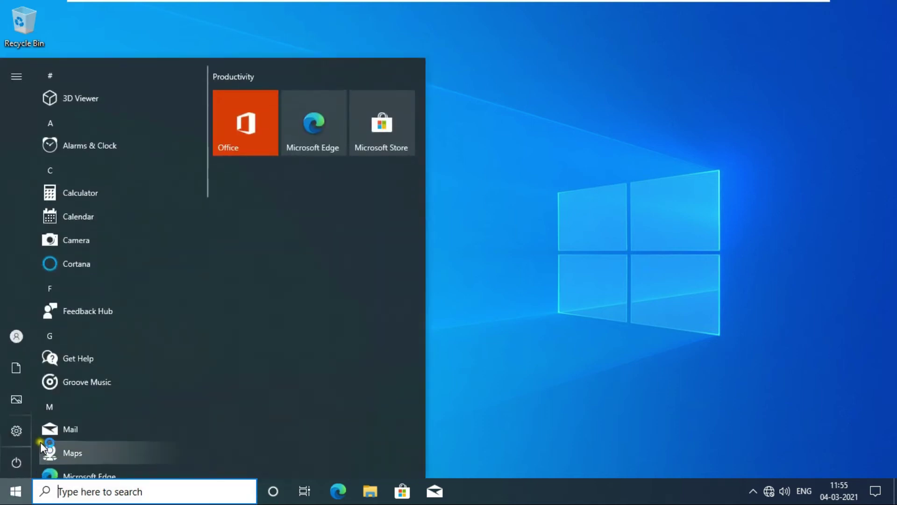
{"action": "scroll", "coordinate": [154, 290], "scroll_direction": "down", "scroll_amount": 2}
{"action": "scroll", "coordinate": [152, 292], "scroll_direction": "down", "scroll_amount": 1}
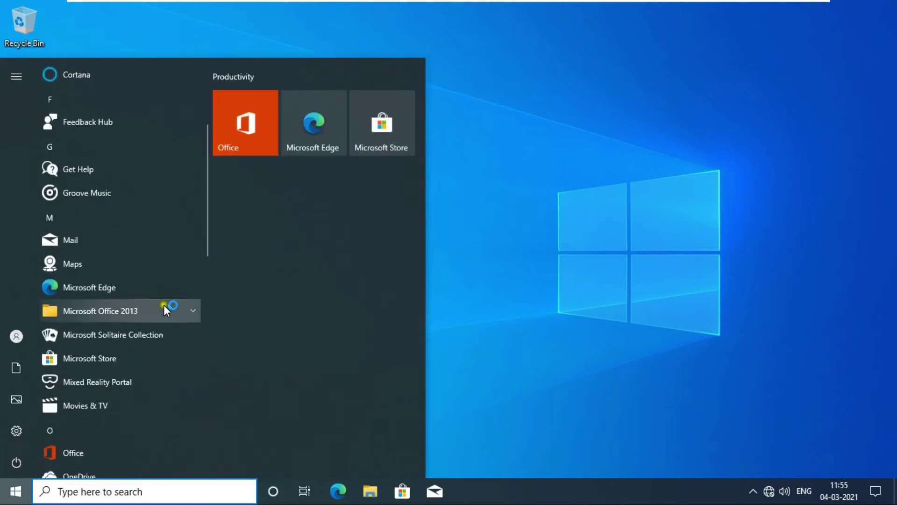
{"action": "left_click", "coordinate": [192, 310]}
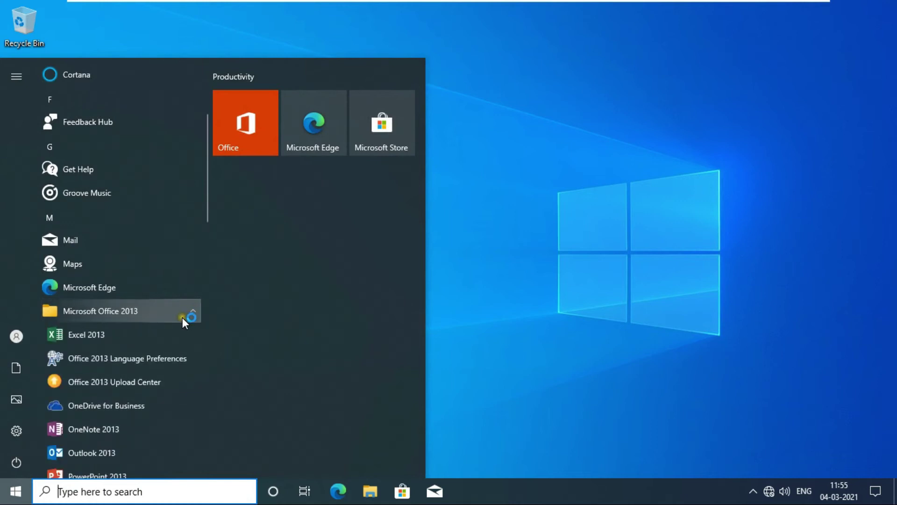
{"action": "scroll", "coordinate": [181, 319], "scroll_direction": "down", "scroll_amount": 2}
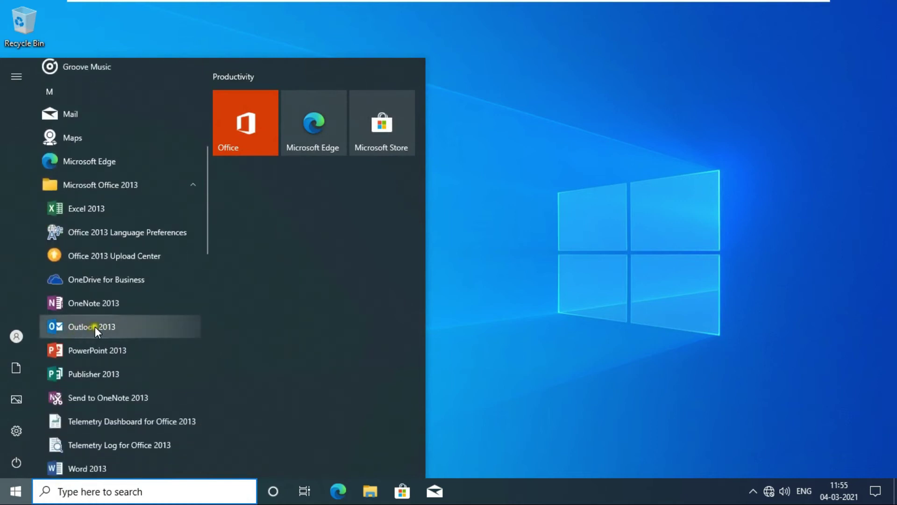
{"action": "left_click", "coordinate": [95, 327]}
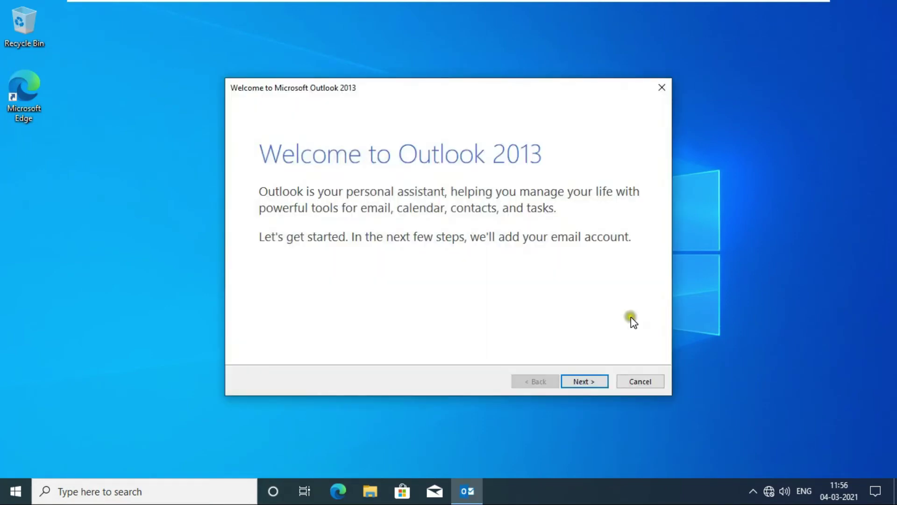
Step: Confirm adding an email account and choose manual setup or additional server types
{"action": "left_click", "coordinate": [585, 379]}
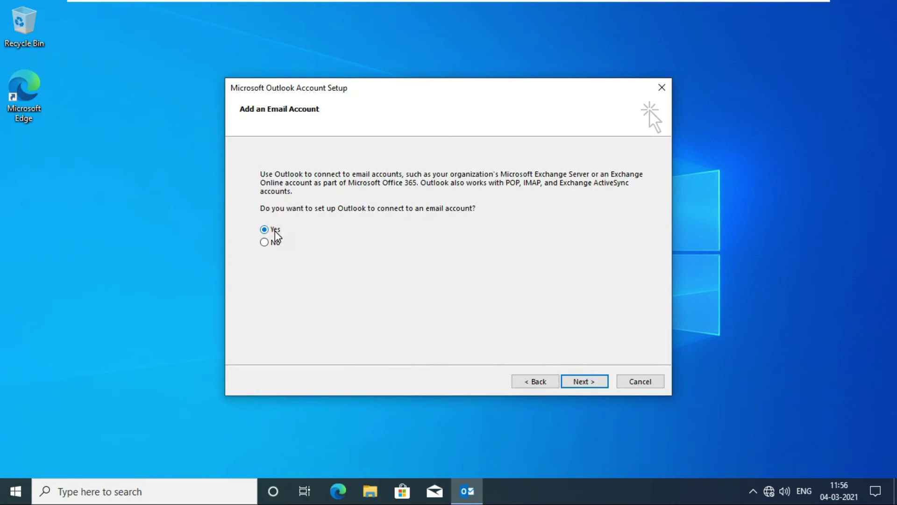
{"action": "left_click", "coordinate": [577, 381]}
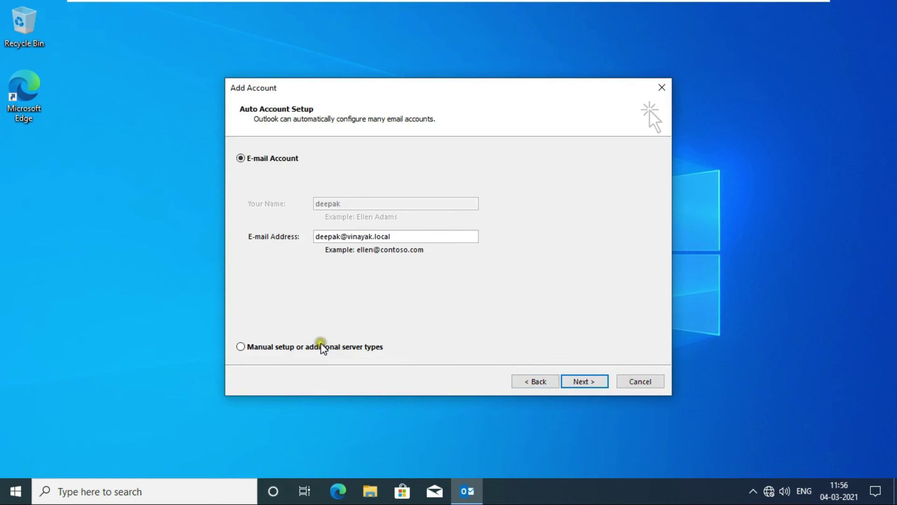
{"action": "left_click", "coordinate": [241, 348]}
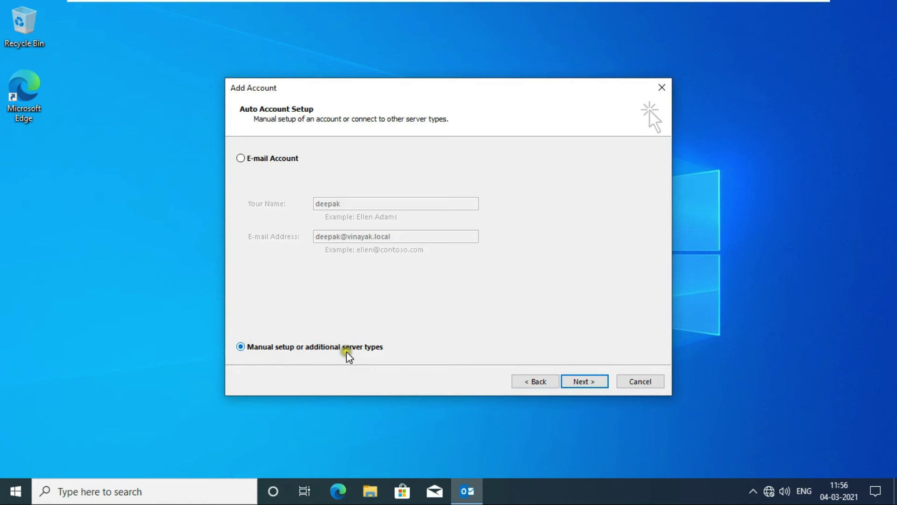
{"action": "left_click", "coordinate": [582, 383]}
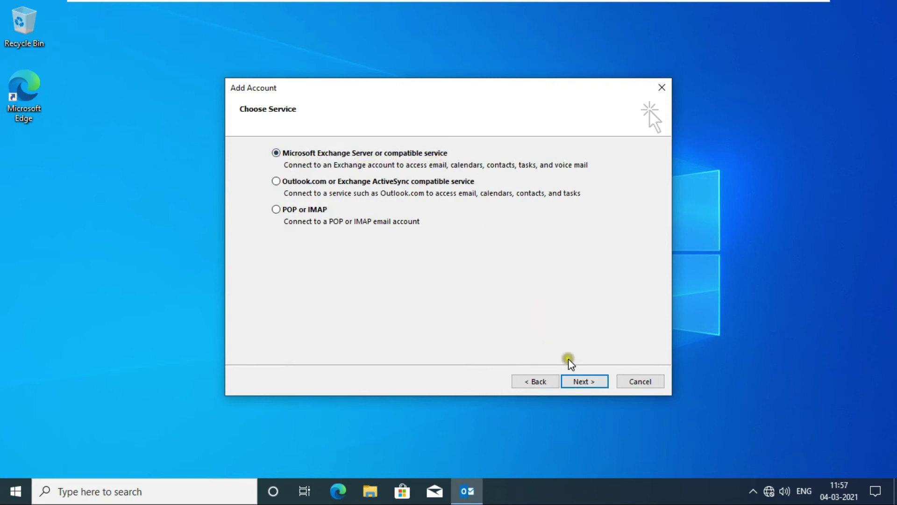
Step: Finish adding the first user's Microsoft Exchange account on the Exchange server, then expand the folder pane
{"action": "left_click", "coordinate": [582, 382]}
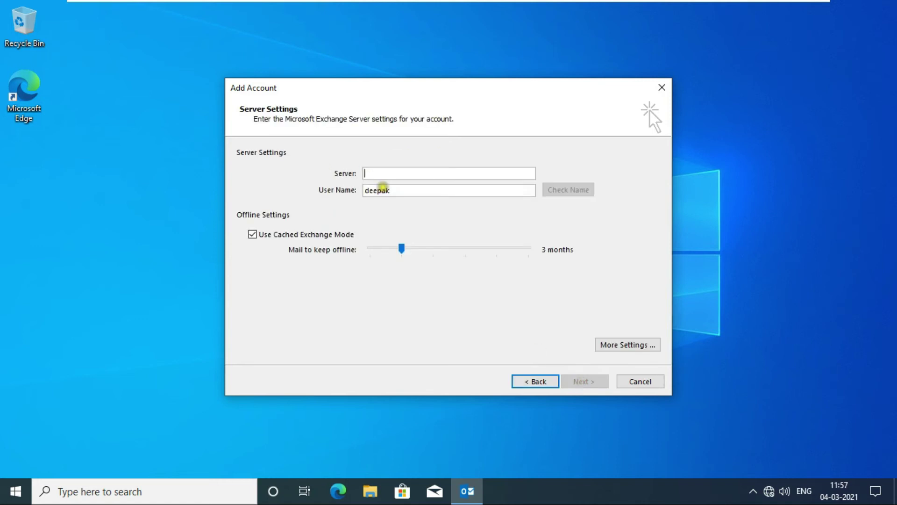
{"action": "left_click", "coordinate": [380, 172]}
{"action": "type", "text": "exserver"}
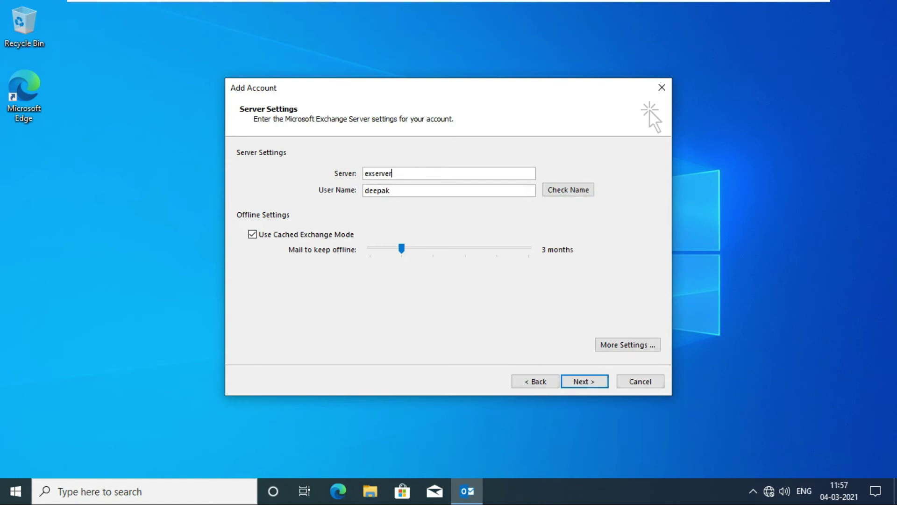
{"action": "left_click", "coordinate": [569, 194]}
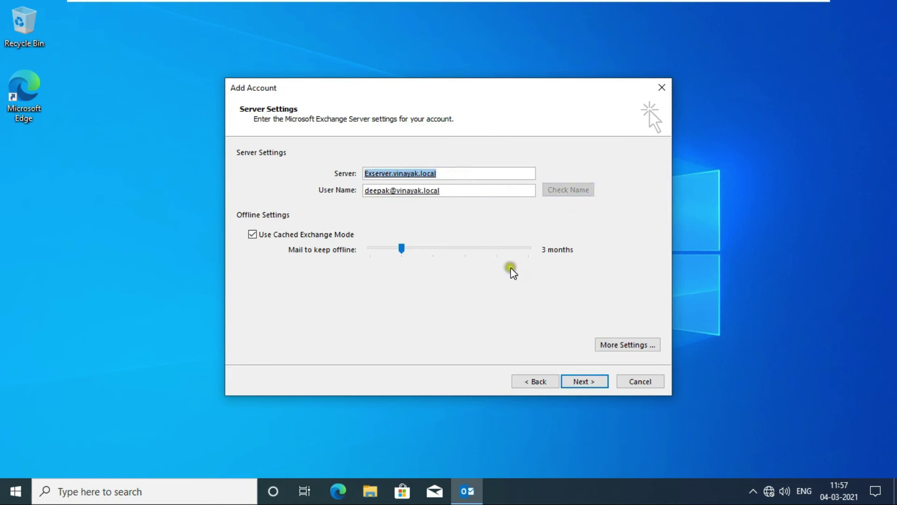
{"action": "left_click", "coordinate": [582, 381]}
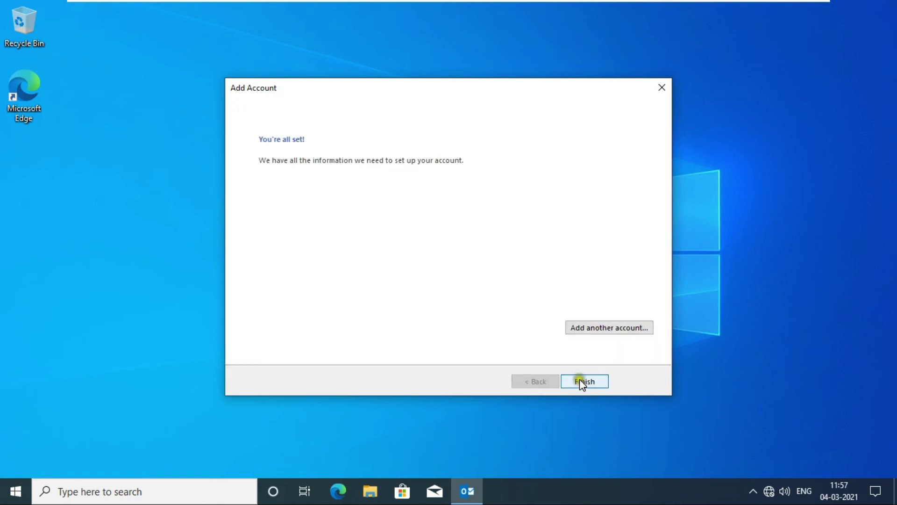
{"action": "left_click", "coordinate": [592, 381]}
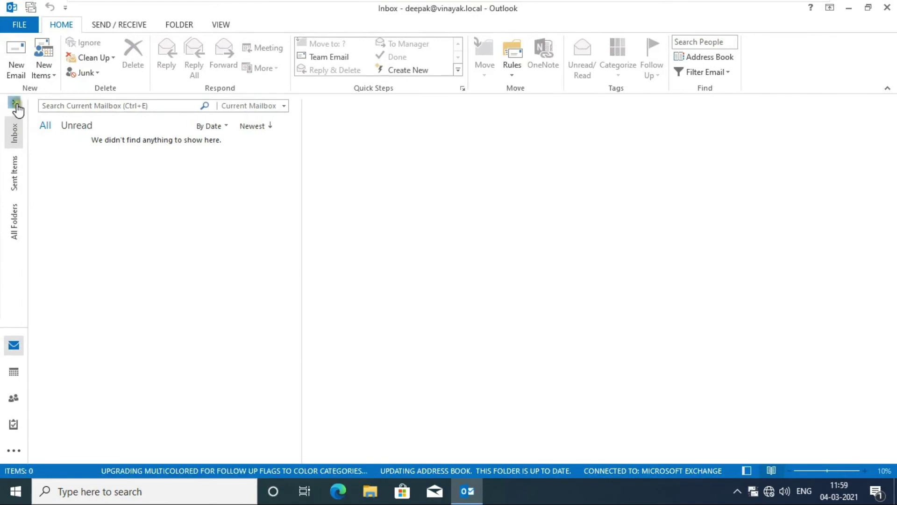
{"action": "left_click", "coordinate": [14, 101]}
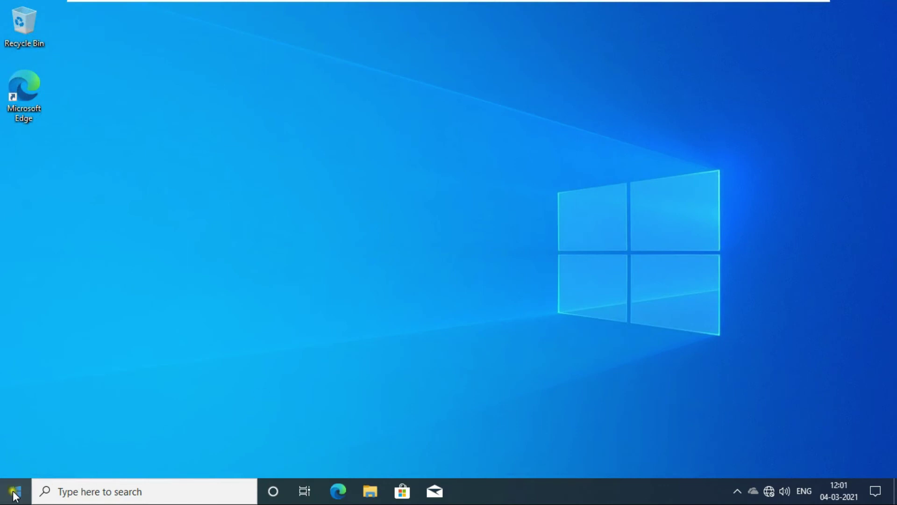
Step: Sign out of Windows and sign in as the second domain user with their user name and password
{"action": "right_click", "coordinate": [16, 491]}
{"action": "mouse_move", "coordinate": [139, 451]}
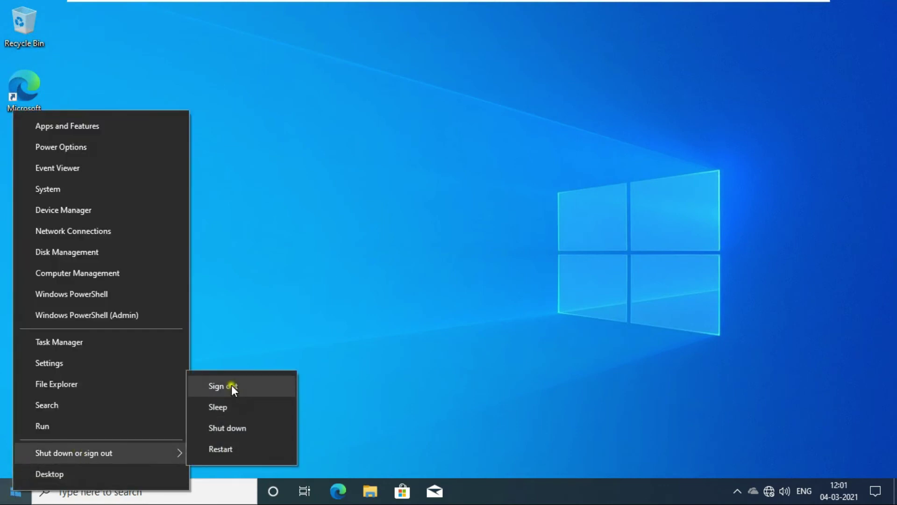
{"action": "left_click", "coordinate": [232, 386]}
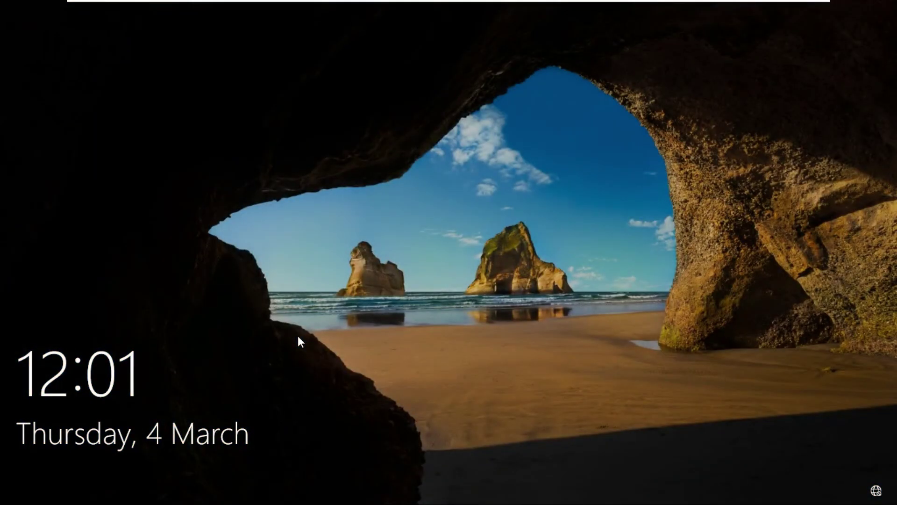
{"action": "left_click", "coordinate": [456, 270]}
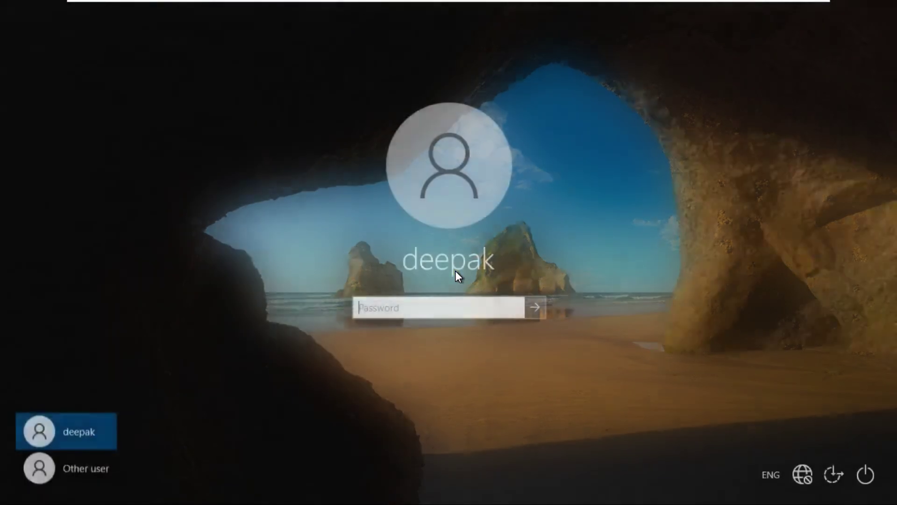
{"action": "left_click", "coordinate": [55, 468]}
{"action": "type", "text": "ramesh"}
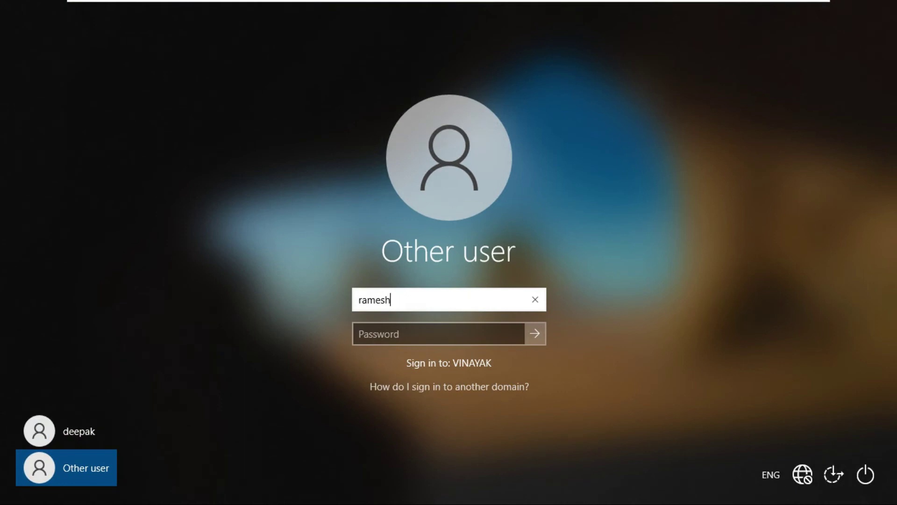
{"action": "key", "text": "Tab"}
{"action": "type", "text": "••"}
{"action": "key", "text": "Return"}
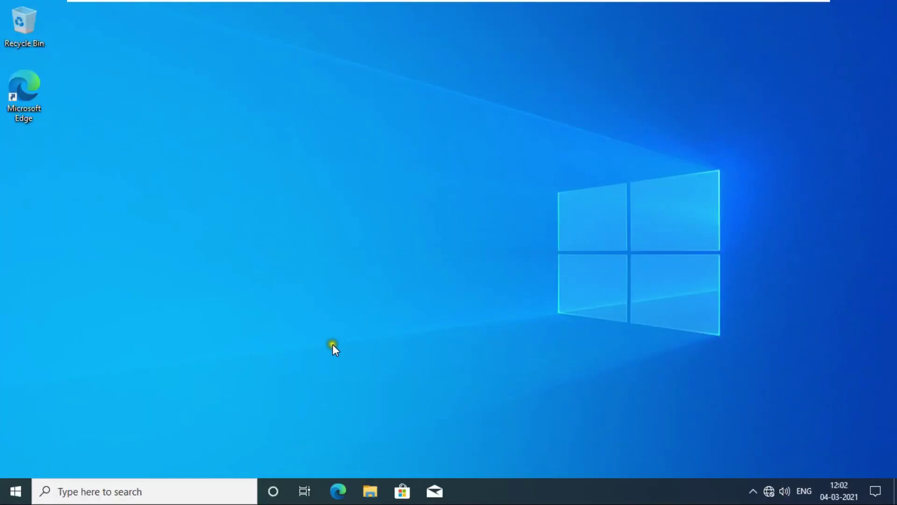
Step: Launch Outlook by running 'outlook' from the Run prompt
{"action": "right_click", "coordinate": [13, 492]}
{"action": "left_click", "coordinate": [58, 416]}
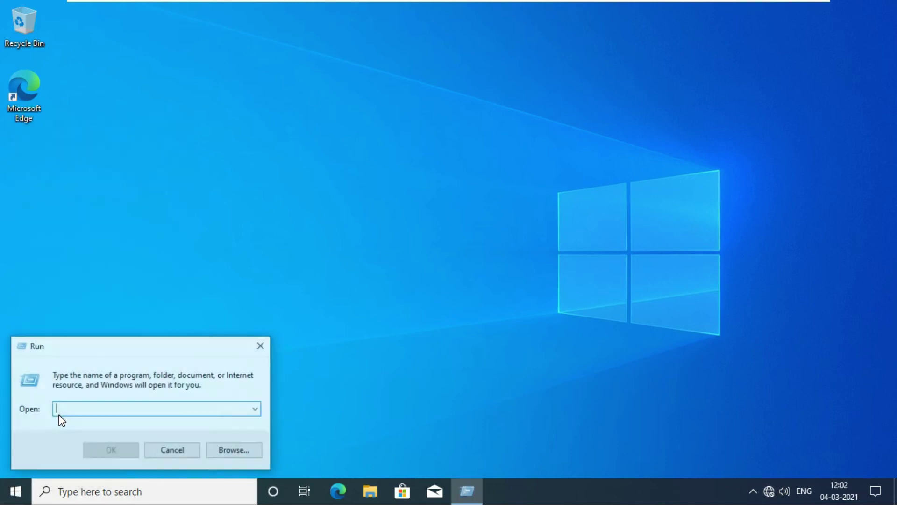
{"action": "type", "text": "out"}
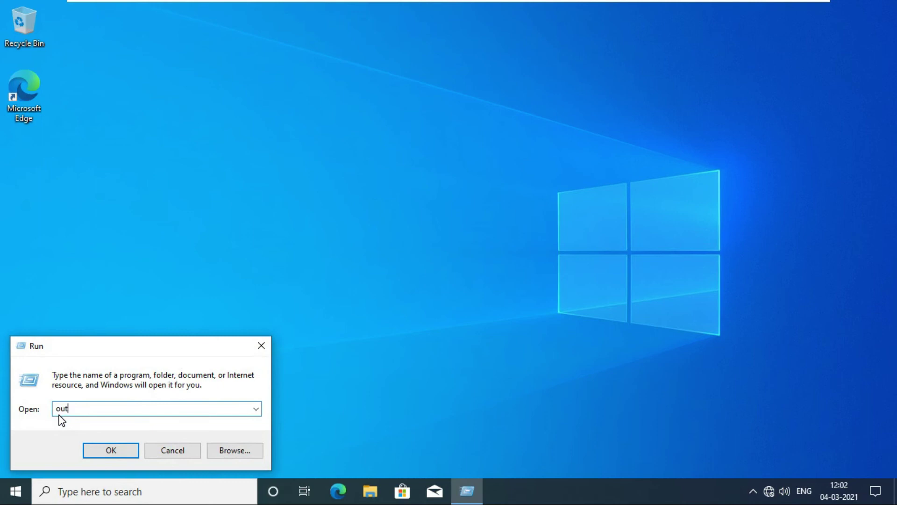
{"action": "key", "text": "Return"}
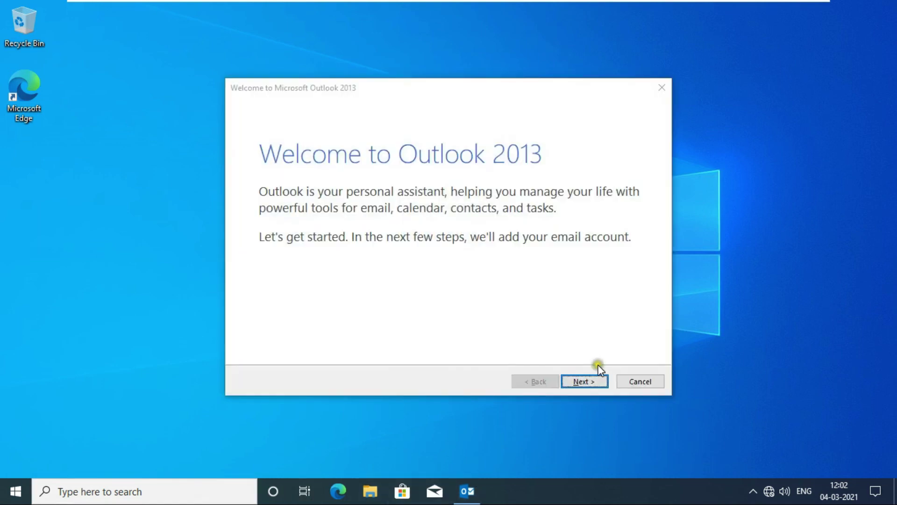
Step: Manually set up the second user's Exchange Server account on exserver, verify the name, and finish
{"action": "left_click", "coordinate": [587, 382]}
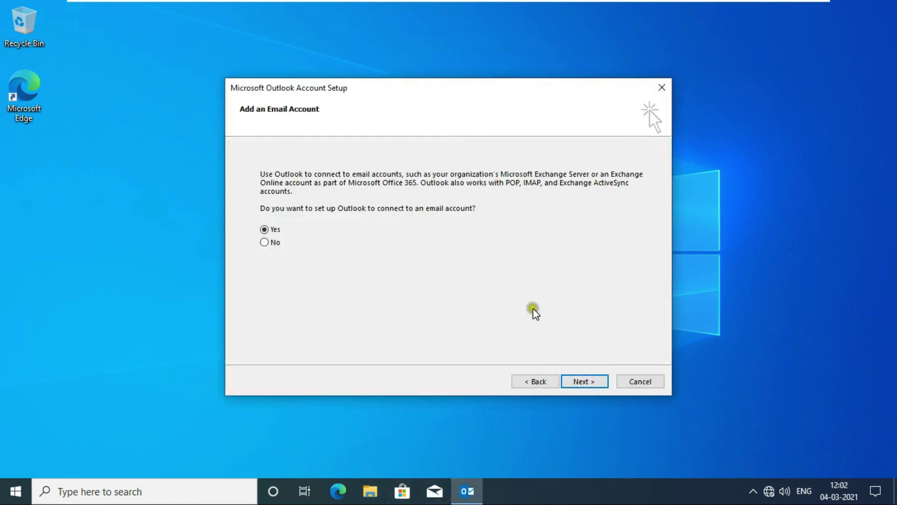
{"action": "left_click", "coordinate": [578, 379]}
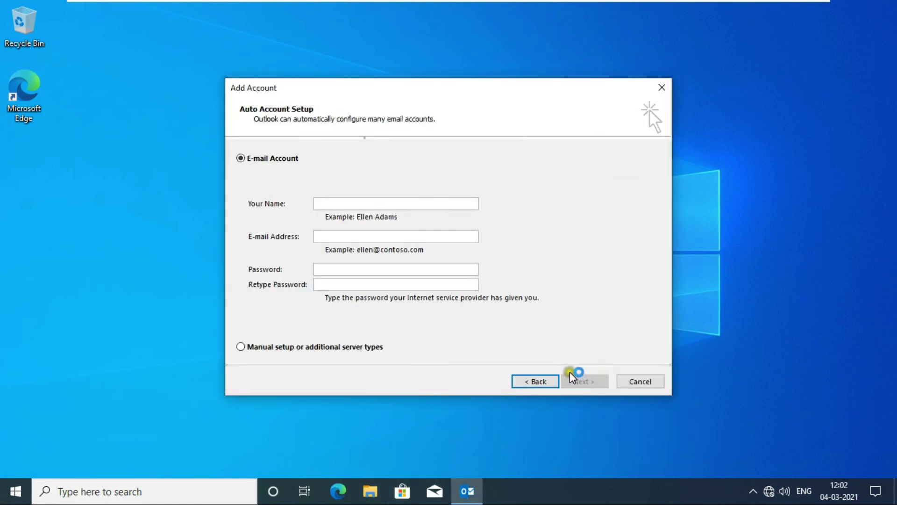
{"action": "left_click", "coordinate": [260, 353]}
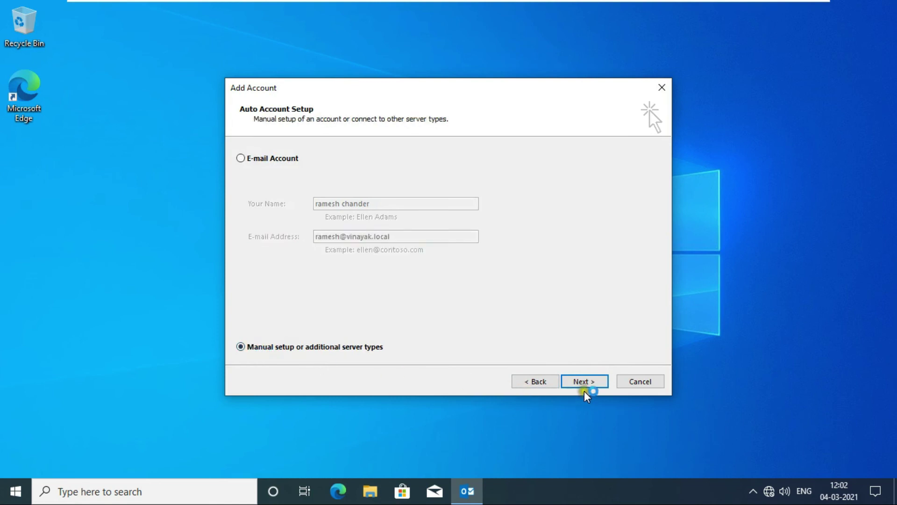
{"action": "left_click", "coordinate": [585, 385]}
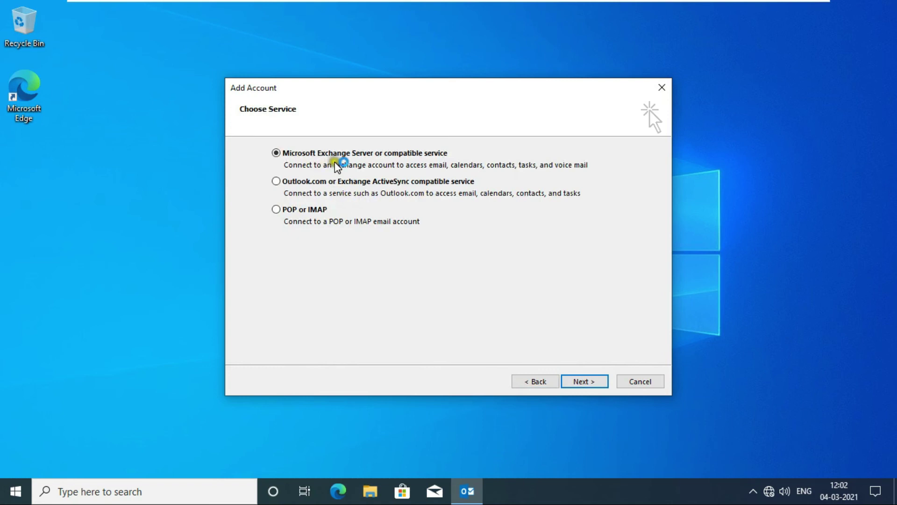
{"action": "left_click", "coordinate": [583, 381]}
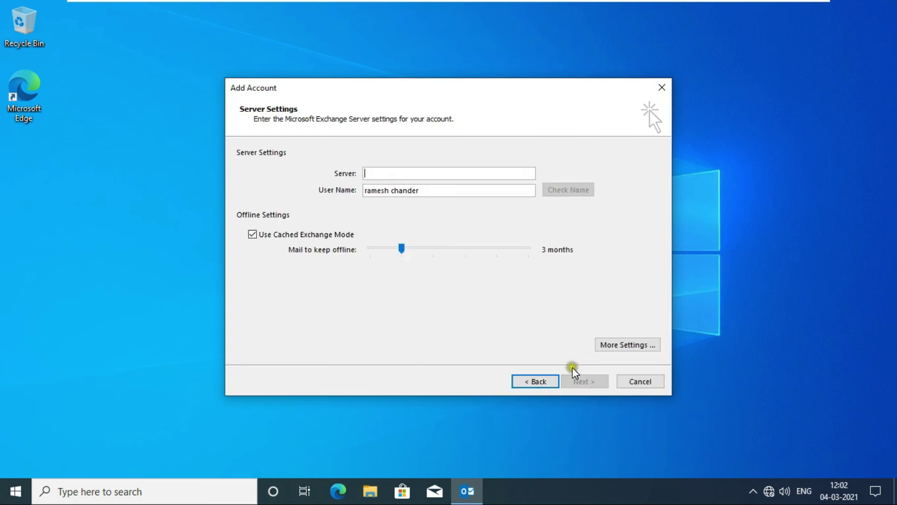
{"action": "type", "text": "exserver"}
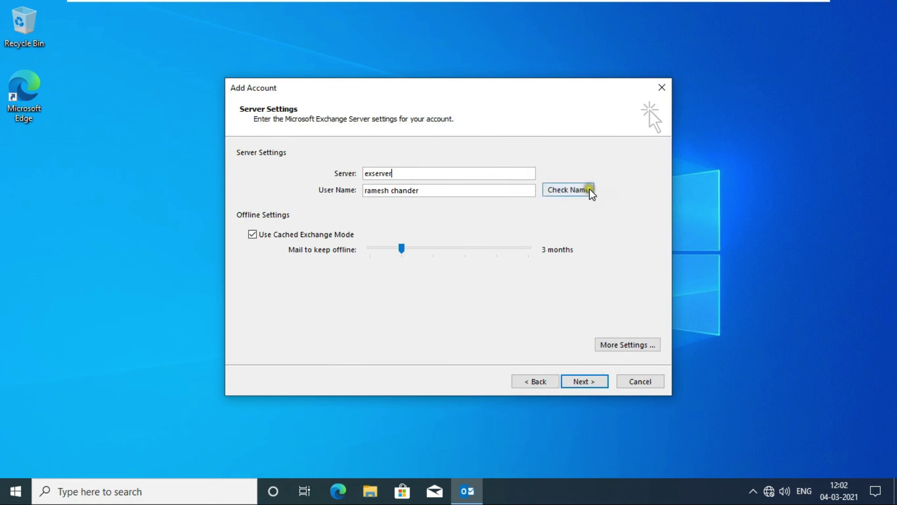
{"action": "left_click", "coordinate": [591, 192]}
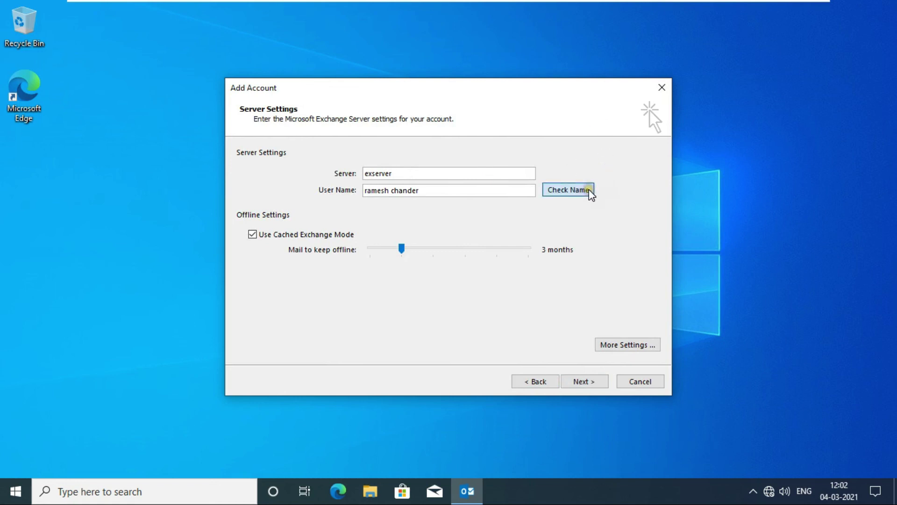
{"action": "left_click", "coordinate": [574, 382]}
{"action": "left_click", "coordinate": [588, 383]}
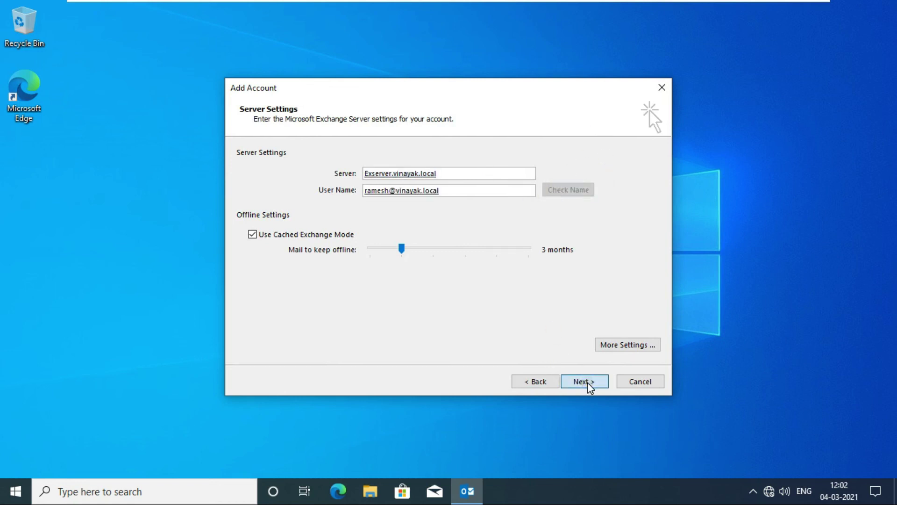
{"action": "left_click", "coordinate": [593, 383]}
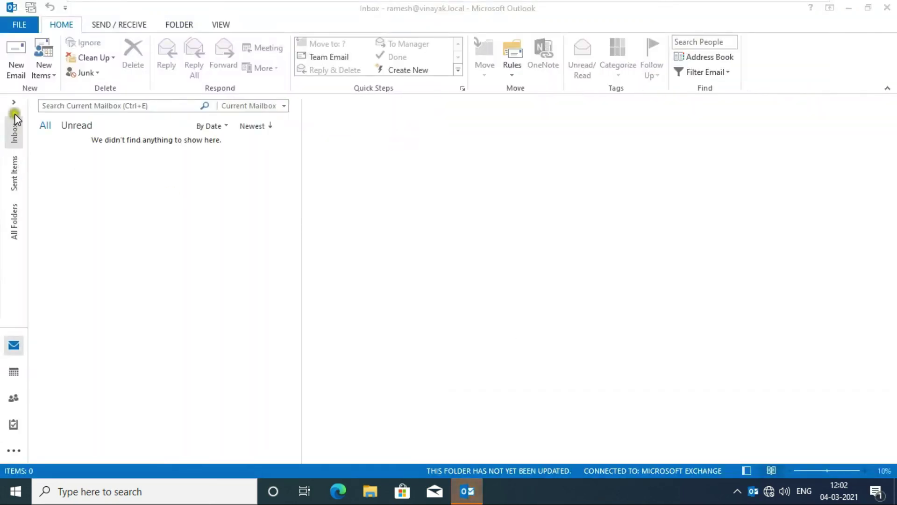
Step: Expand the folder pane, defer updates with Ask me later, and dismiss the setup notification
{"action": "left_click", "coordinate": [15, 103]}
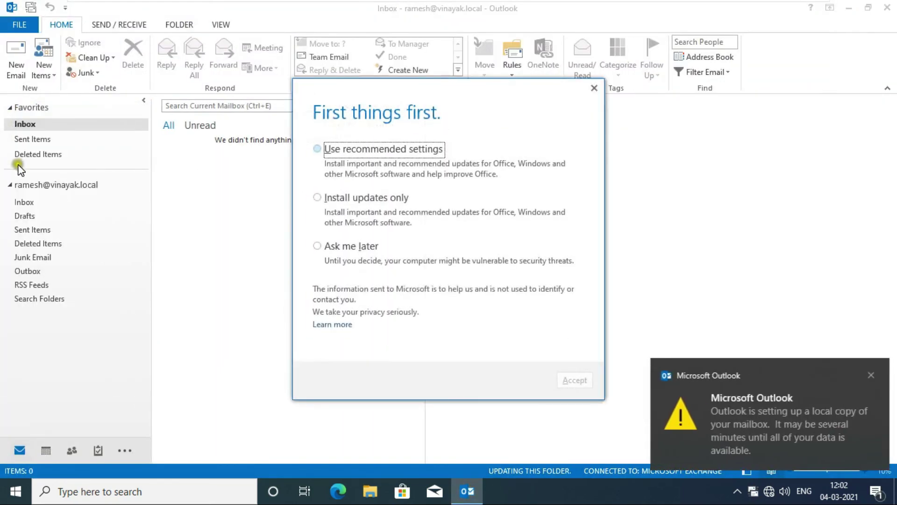
{"action": "left_click", "coordinate": [318, 246]}
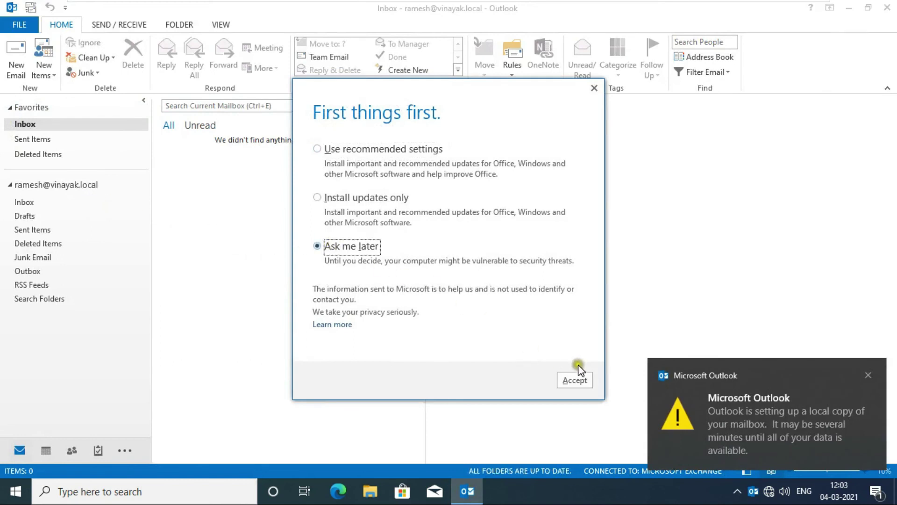
{"action": "left_click", "coordinate": [579, 379]}
{"action": "left_click", "coordinate": [868, 375]}
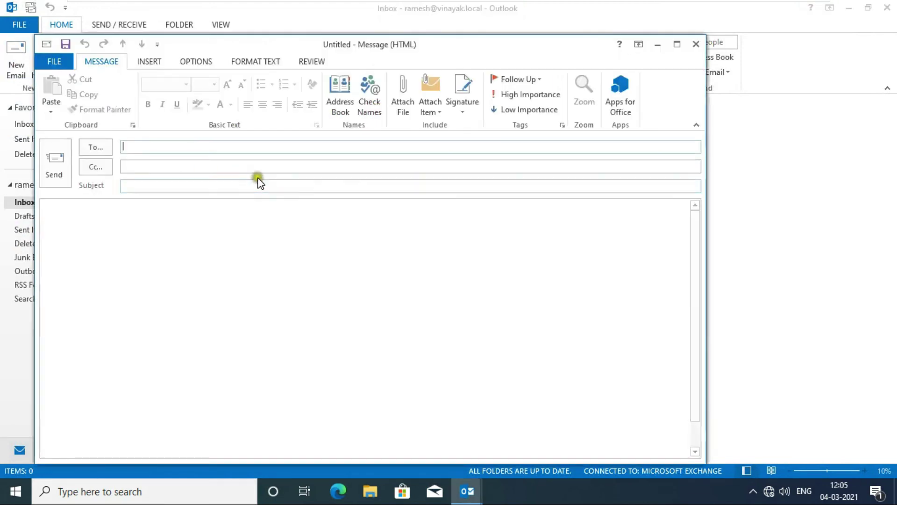
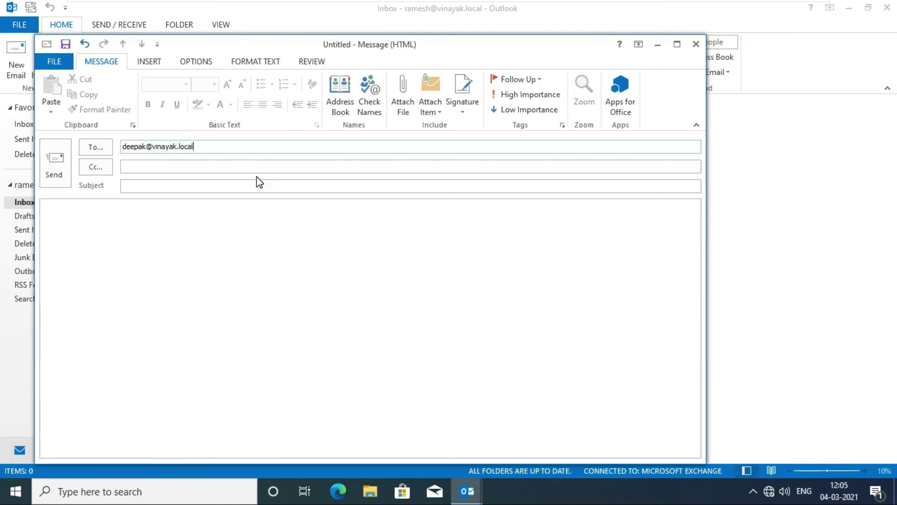
Step: Send the first user's address an email with subject 'Test' and body 'this is our test mail'
{"action": "key", "text": "Tab"}
{"action": "key", "text": "Tab"}
{"action": "type", "text": "Test"}
{"action": "left_click", "coordinate": [114, 259]}
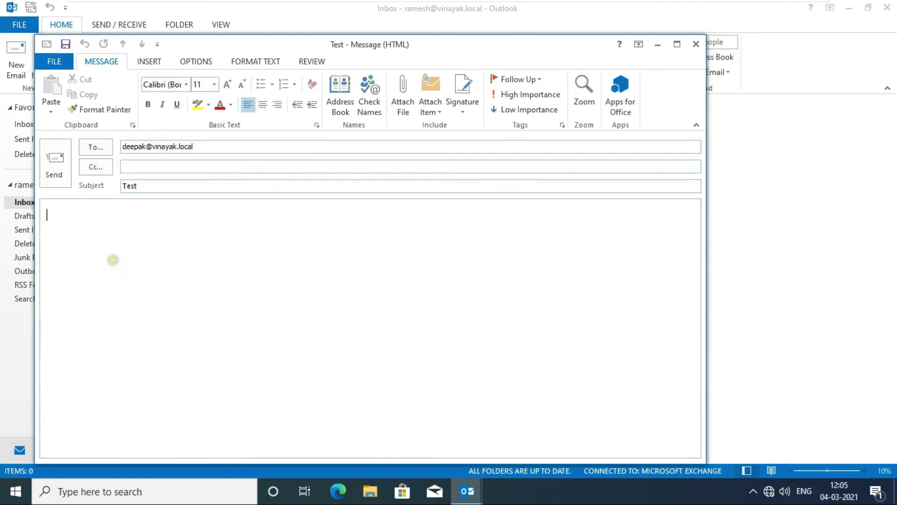
{"action": "type", "text": "this "}
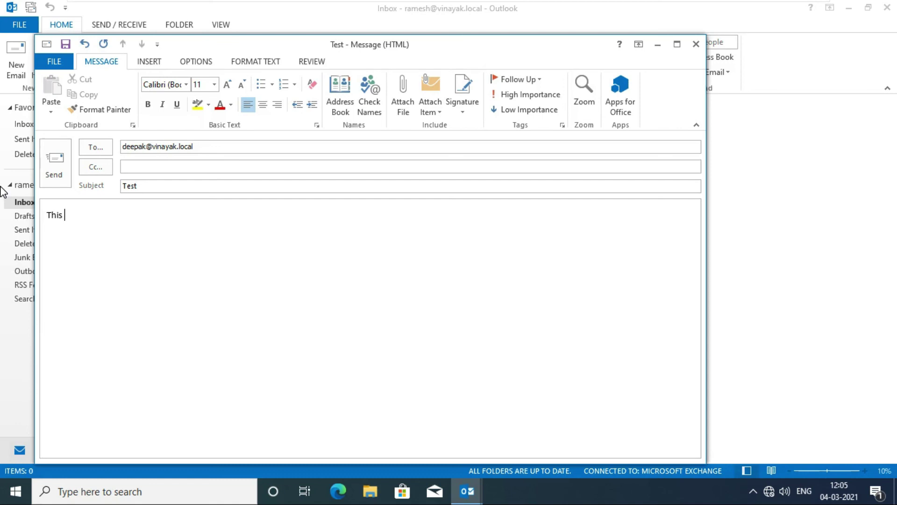
{"action": "type", "text": "is our test mail"}
{"action": "left_click", "coordinate": [57, 152]}
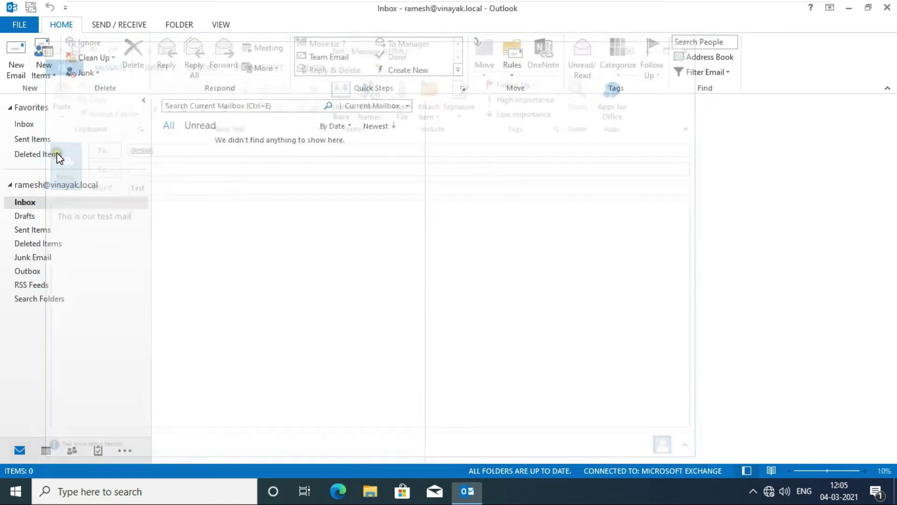